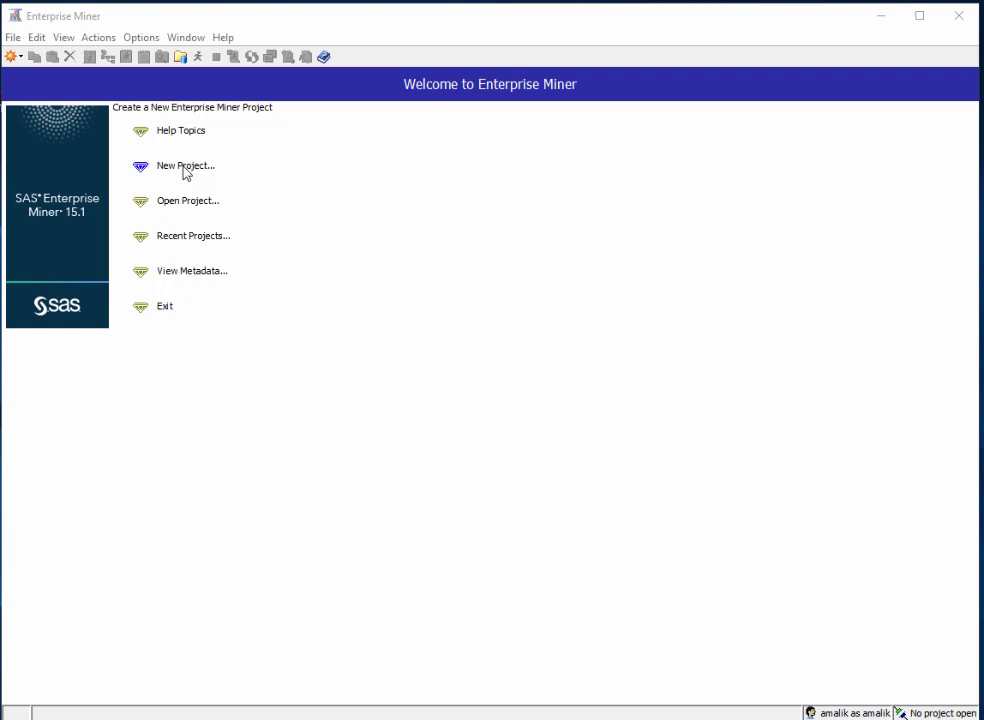
Create a new project named ImportFile in the Documents\SAS Projects folder and finish the wizard
{"action": "left_click", "coordinate": [186, 170]}
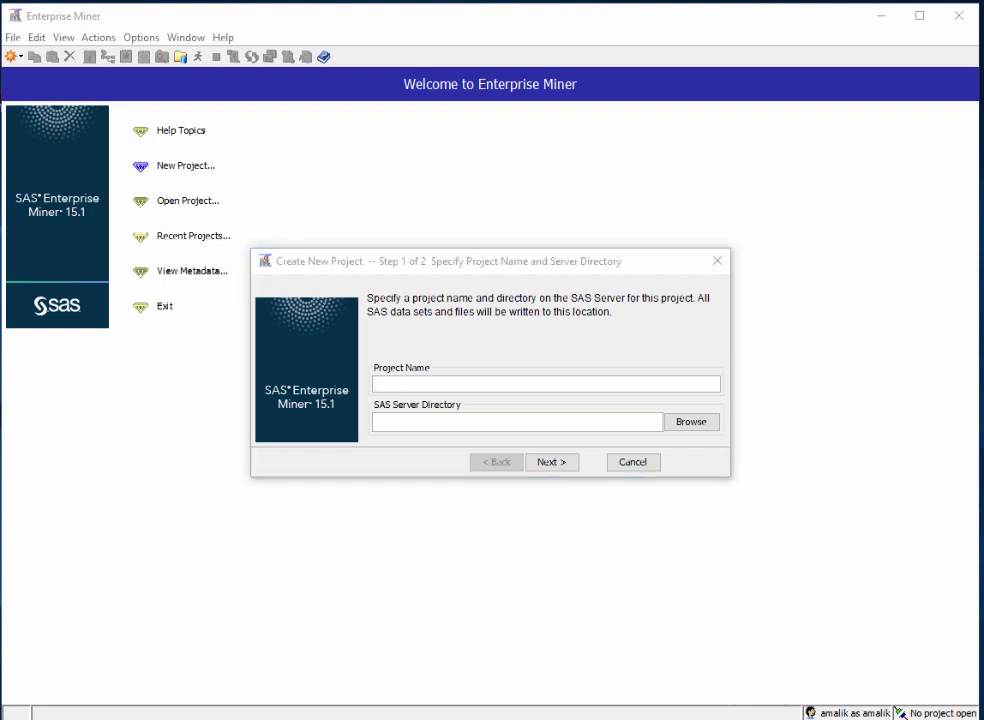
{"action": "left_click", "coordinate": [425, 383]}
{"action": "type", "text": "ImportFile"}
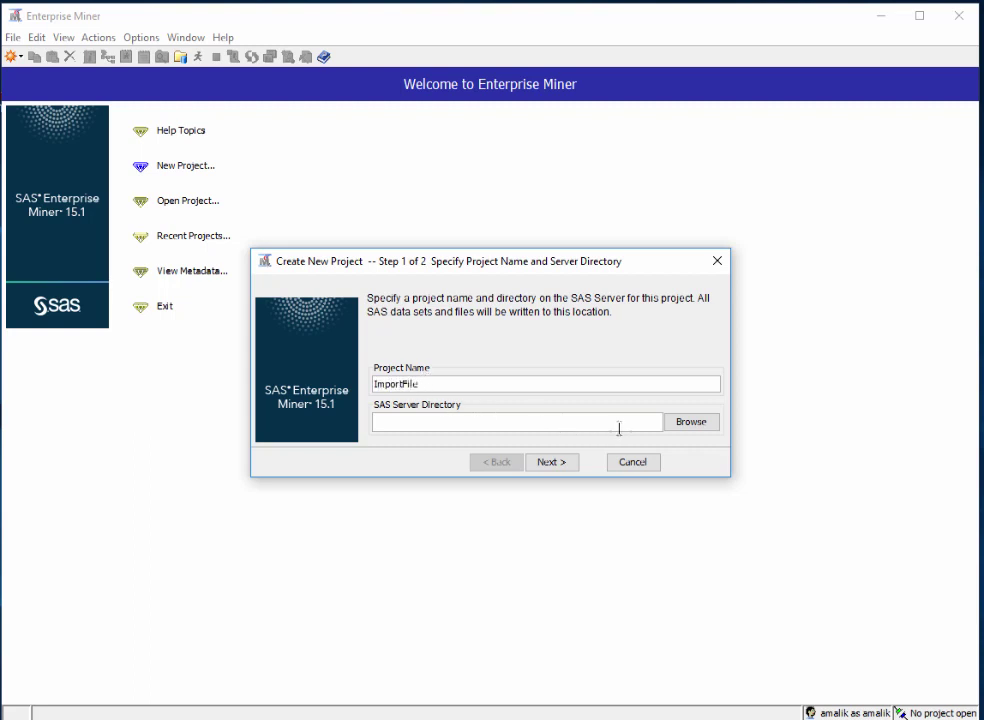
{"action": "left_click", "coordinate": [681, 426]}
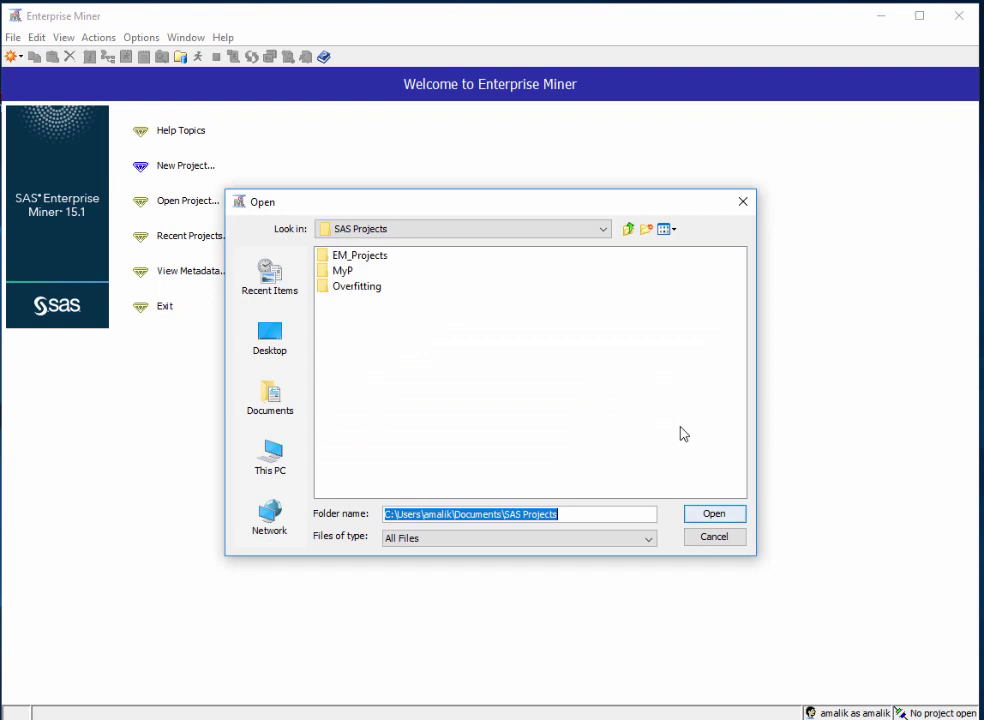
{"action": "left_click", "coordinate": [704, 516]}
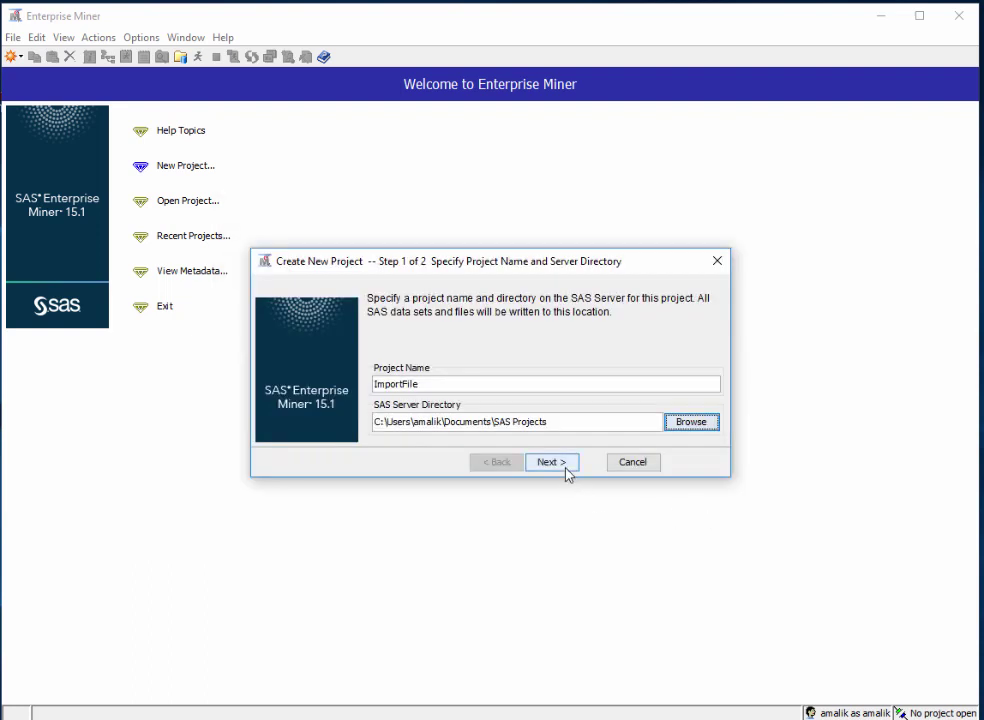
{"action": "left_click", "coordinate": [565, 473]}
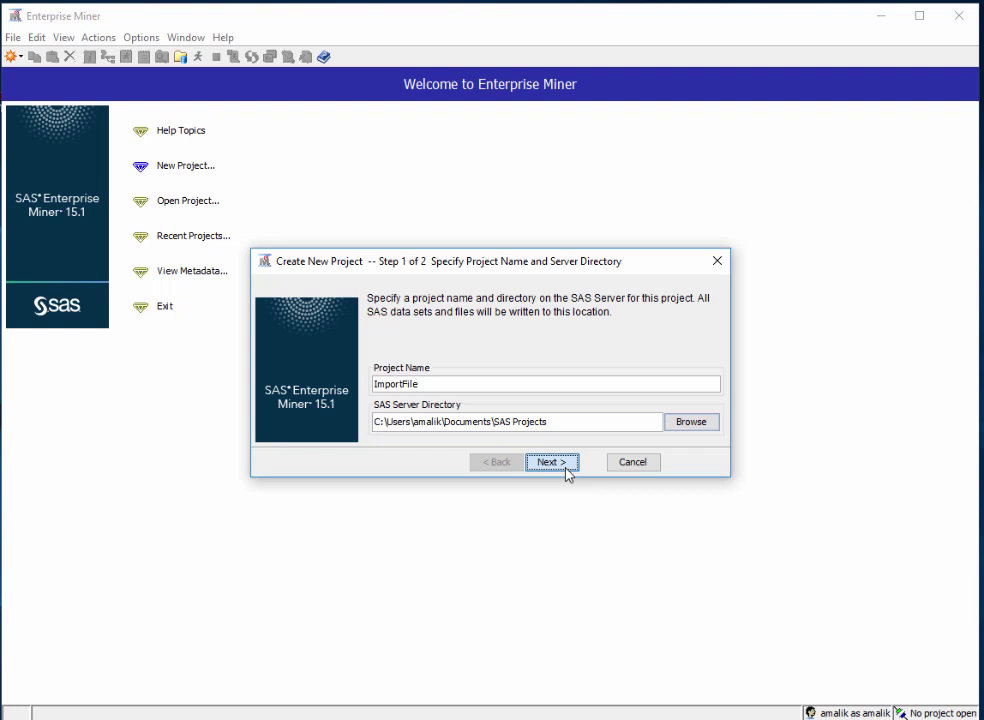
{"action": "left_click", "coordinate": [566, 474]}
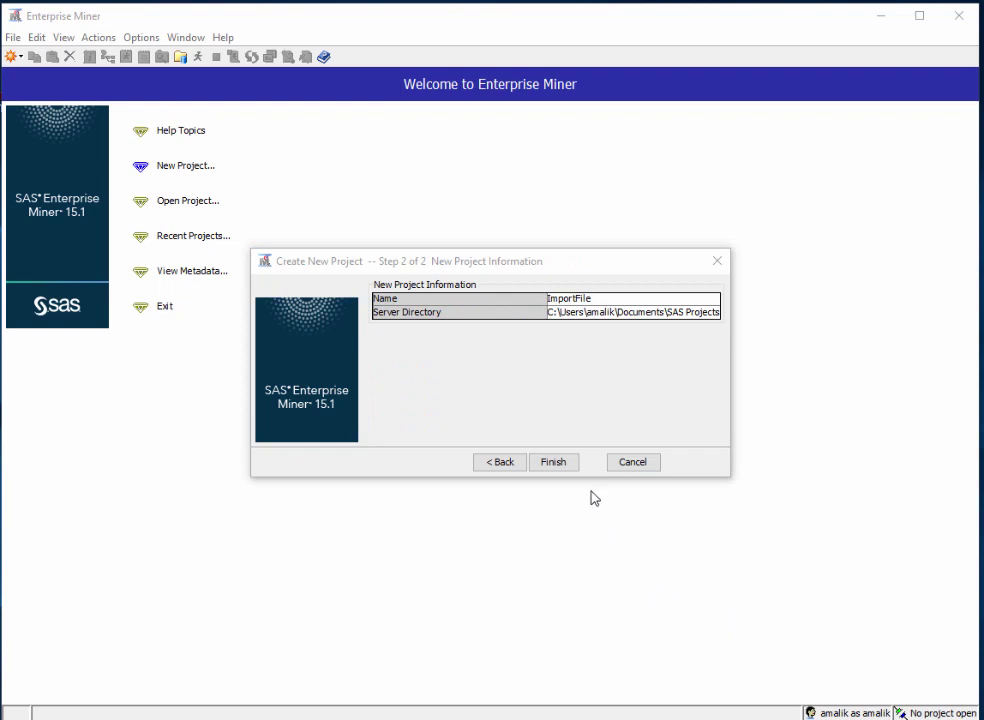
{"action": "left_click", "coordinate": [553, 462]}
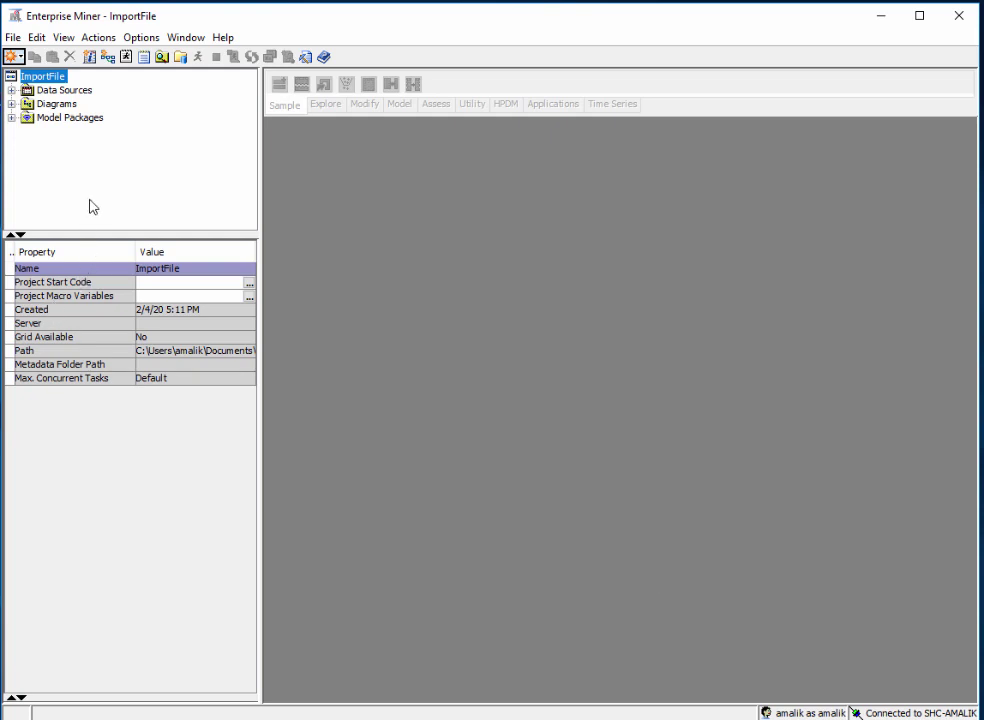
Create a diagram named MyProject under Diagrams
{"action": "right_click", "coordinate": [53, 106]}
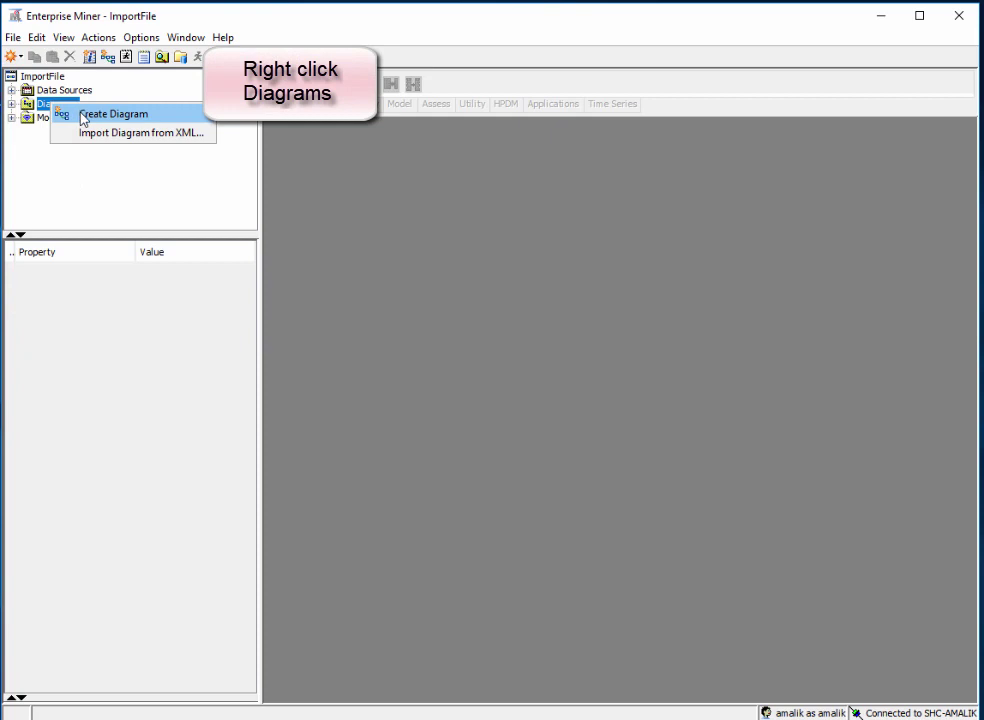
{"action": "left_click", "coordinate": [83, 118]}
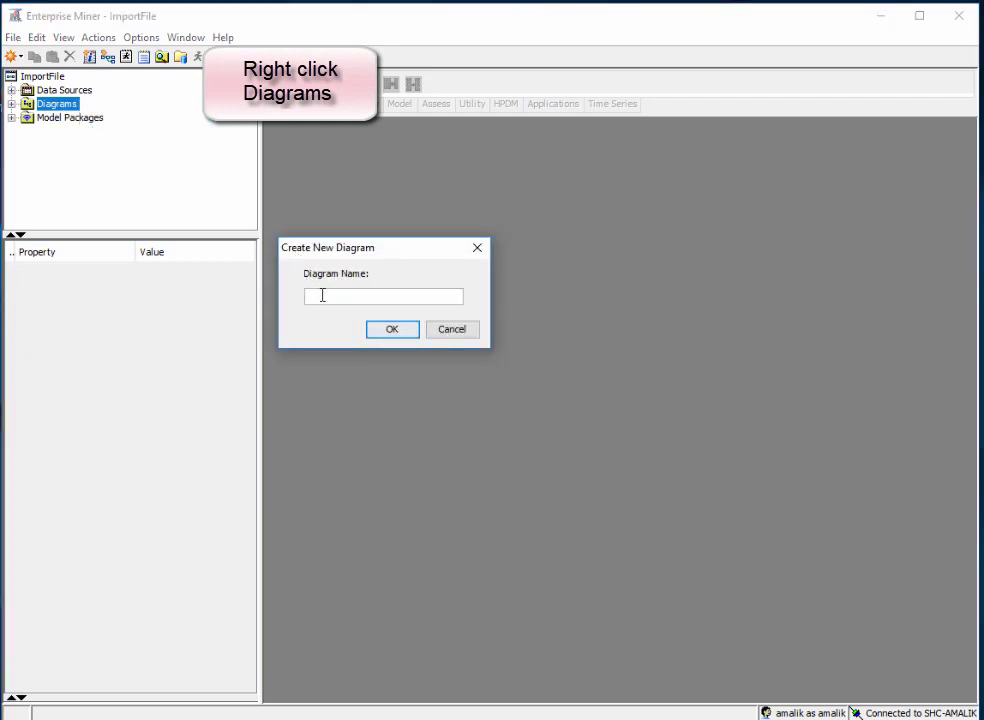
{"action": "type", "text": "MyProject"}
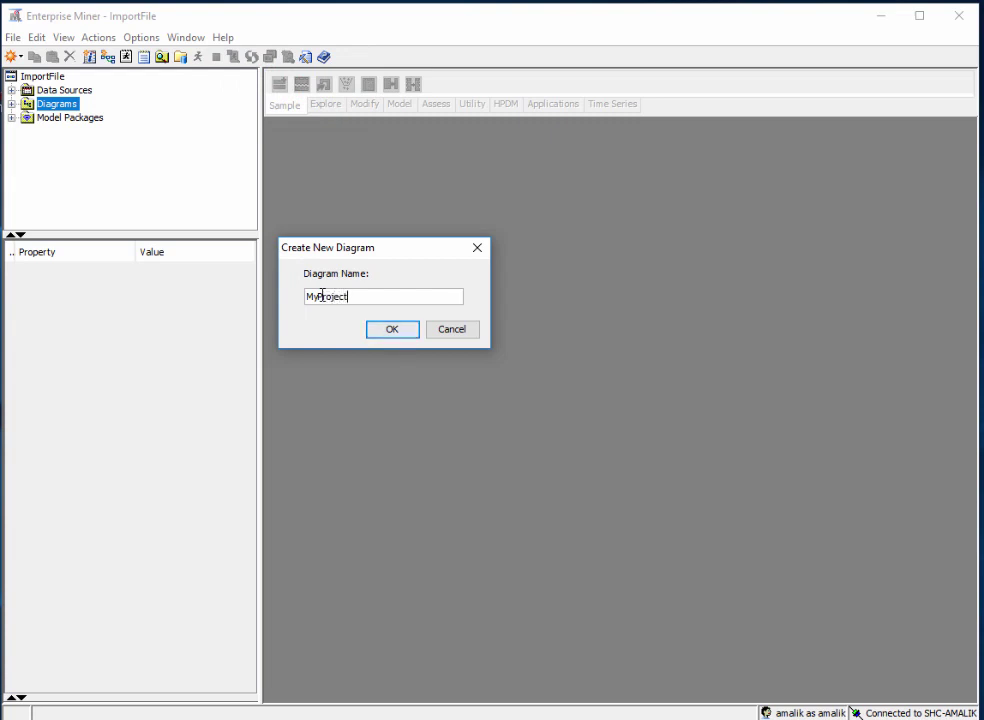
{"action": "left_click", "coordinate": [389, 333]}
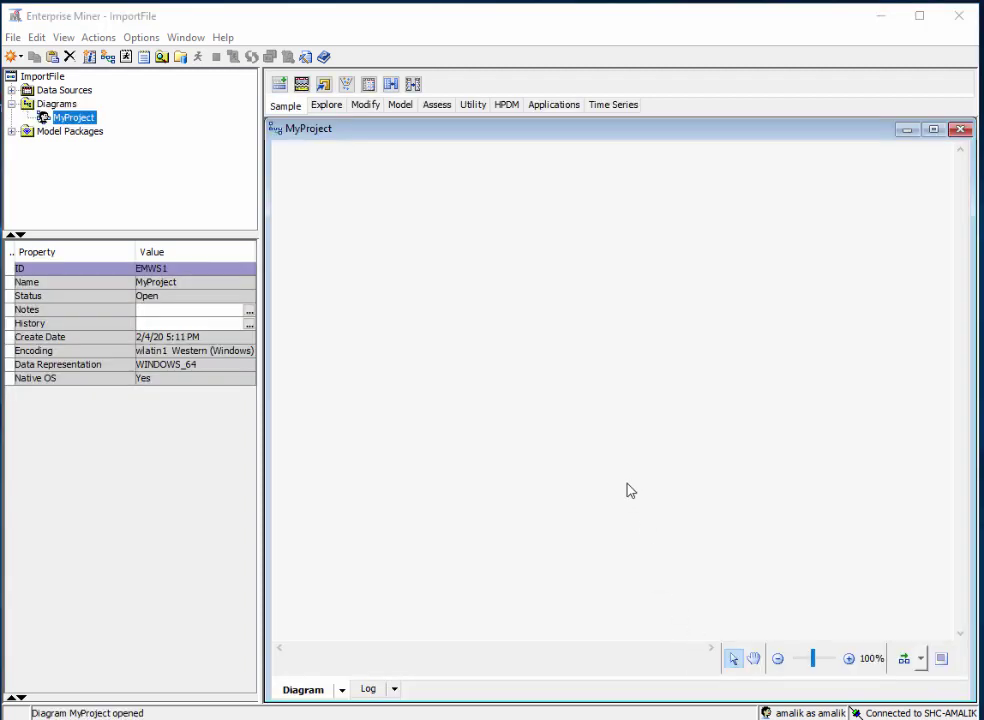
Drag a File Import node from the Sample tab onto MyProject and set Advanced Advisor to Yes
{"action": "left_click", "coordinate": [291, 109]}
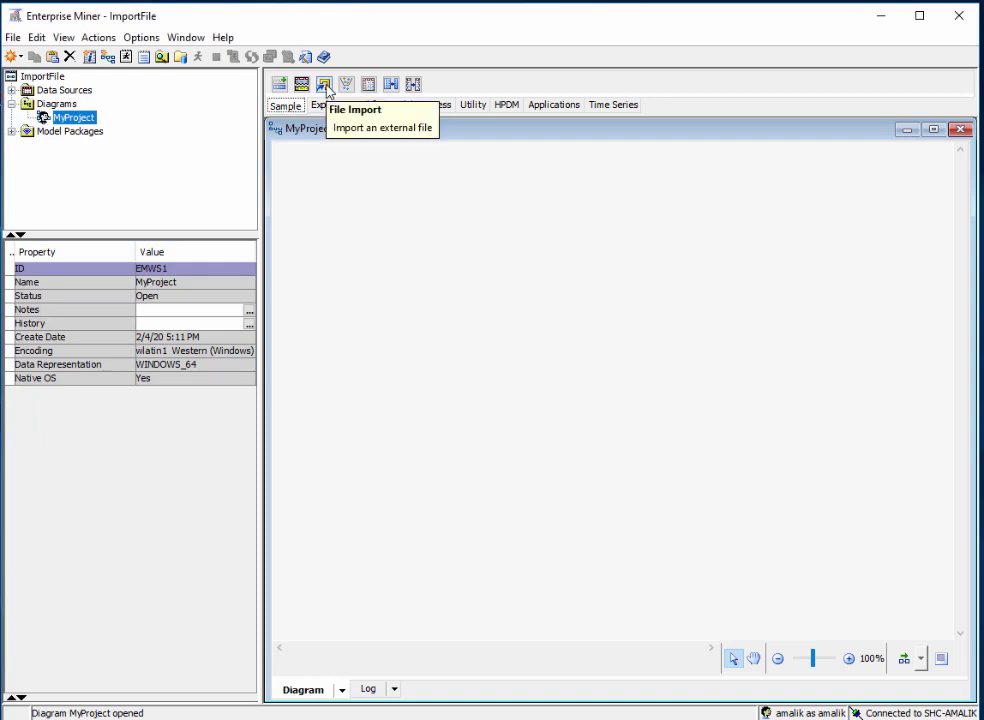
{"action": "left_click_drag", "start_coordinate": [327, 87], "coordinate": [345, 230]}
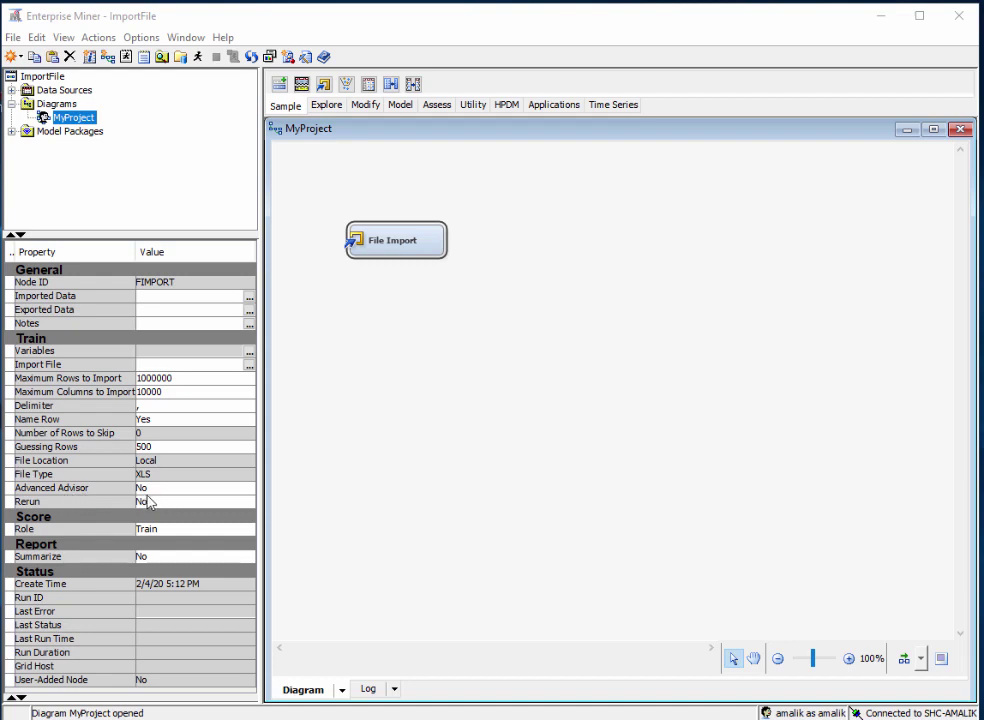
{"action": "left_click", "coordinate": [187, 489]}
{"action": "left_click", "coordinate": [187, 502]}
Set the File Import node's import file to cereal.csv from SAS Projects\Data
{"action": "left_click", "coordinate": [249, 366]}
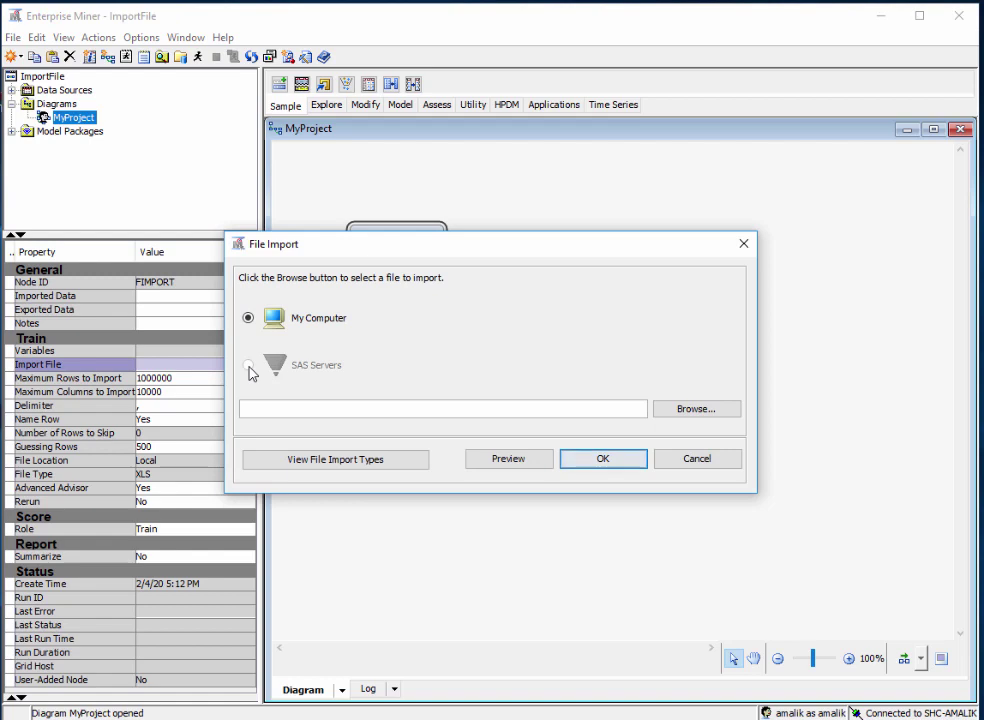
{"action": "left_click", "coordinate": [722, 410]}
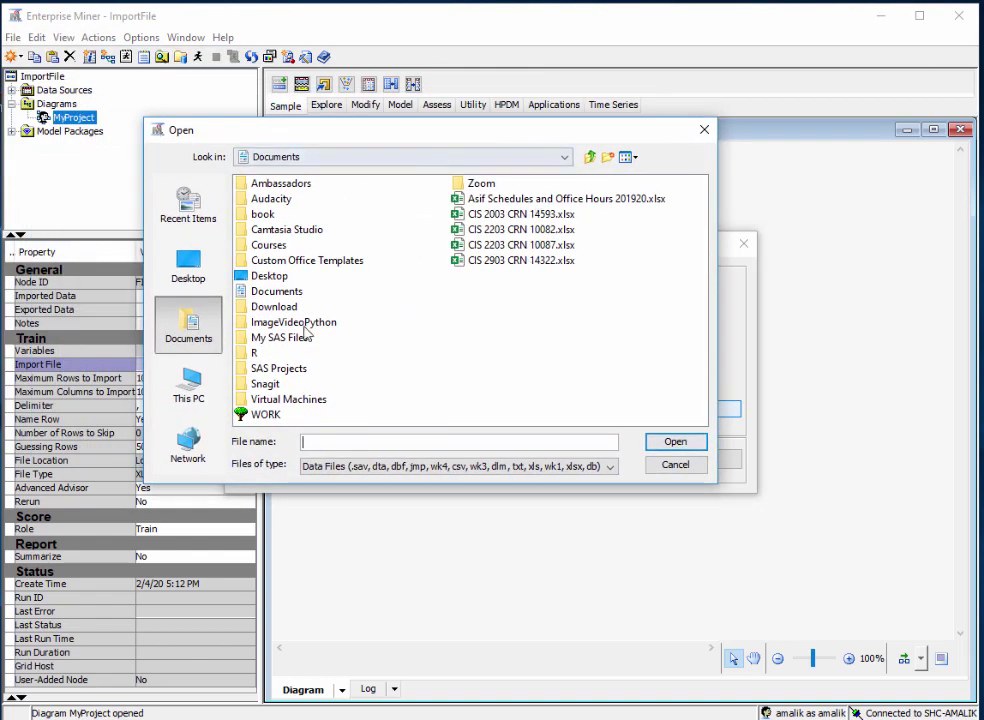
{"action": "double_click", "coordinate": [301, 375]}
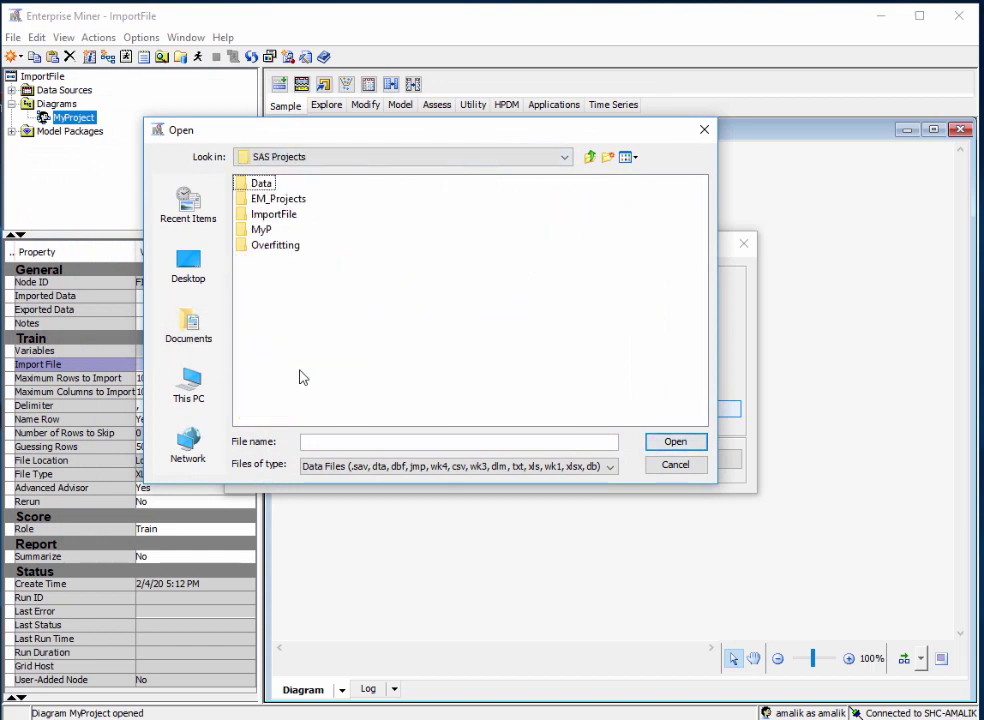
{"action": "double_click", "coordinate": [262, 185]}
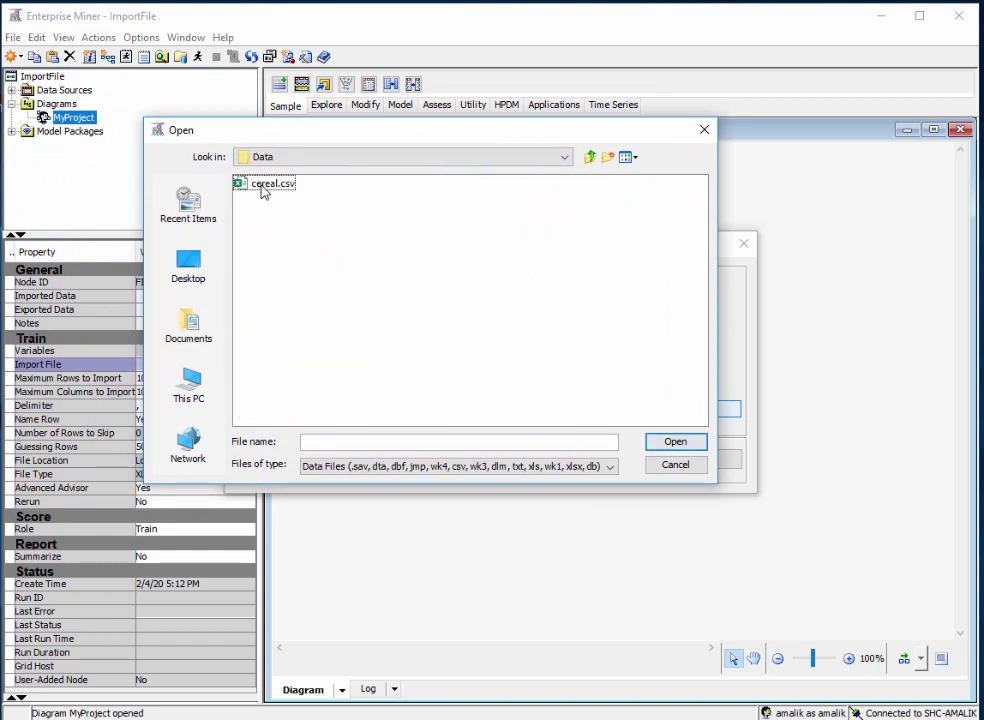
{"action": "left_click", "coordinate": [270, 184]}
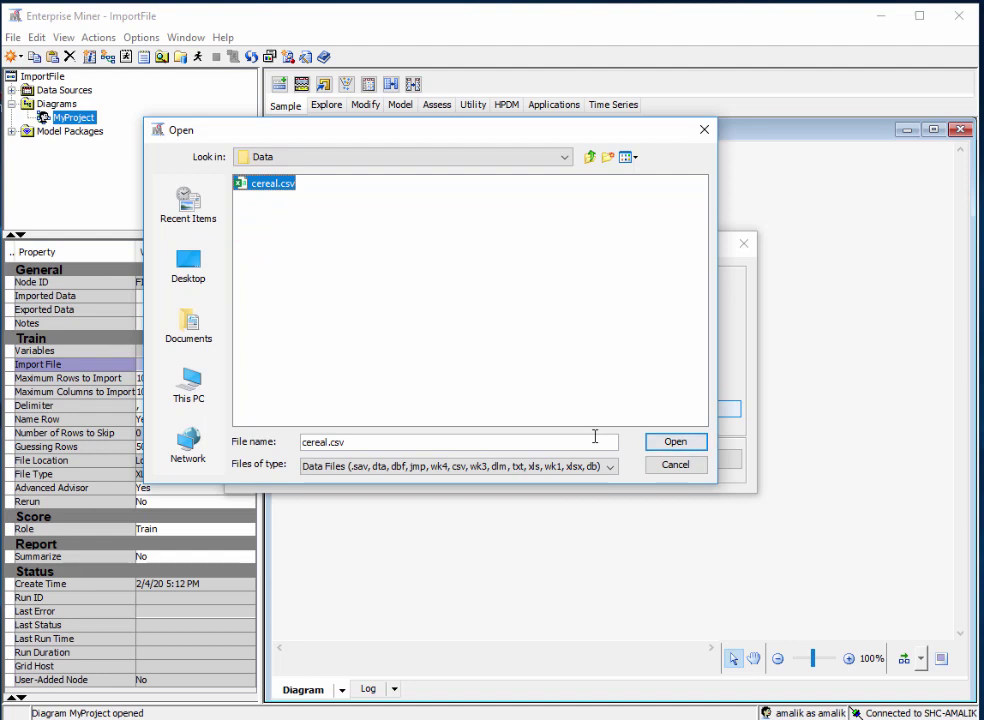
{"action": "left_click", "coordinate": [672, 443]}
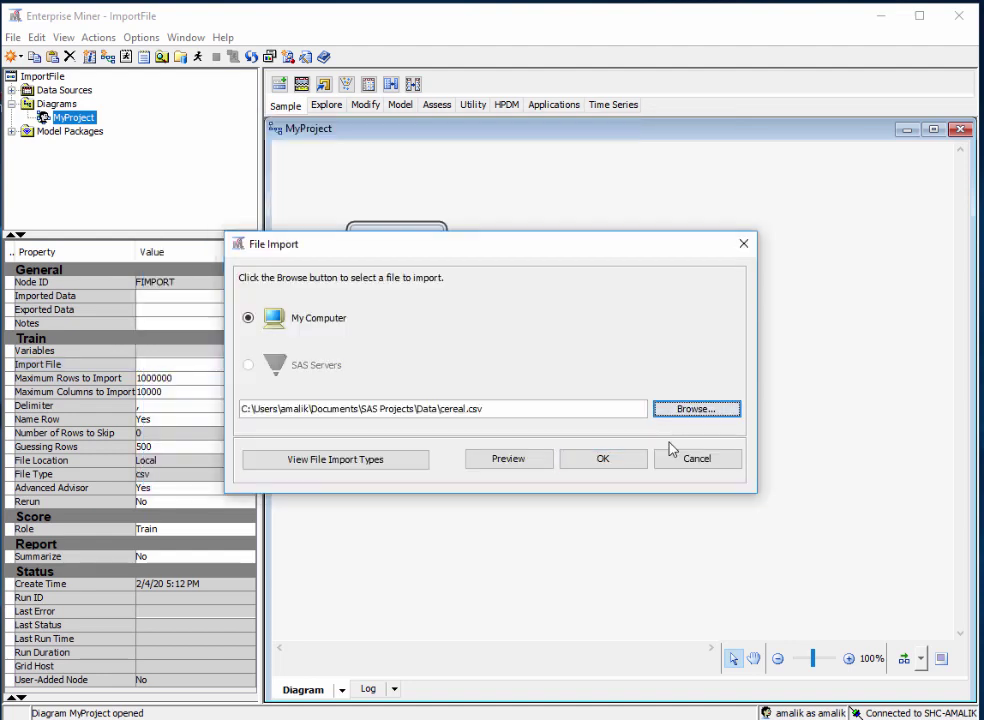
{"action": "left_click", "coordinate": [612, 465]}
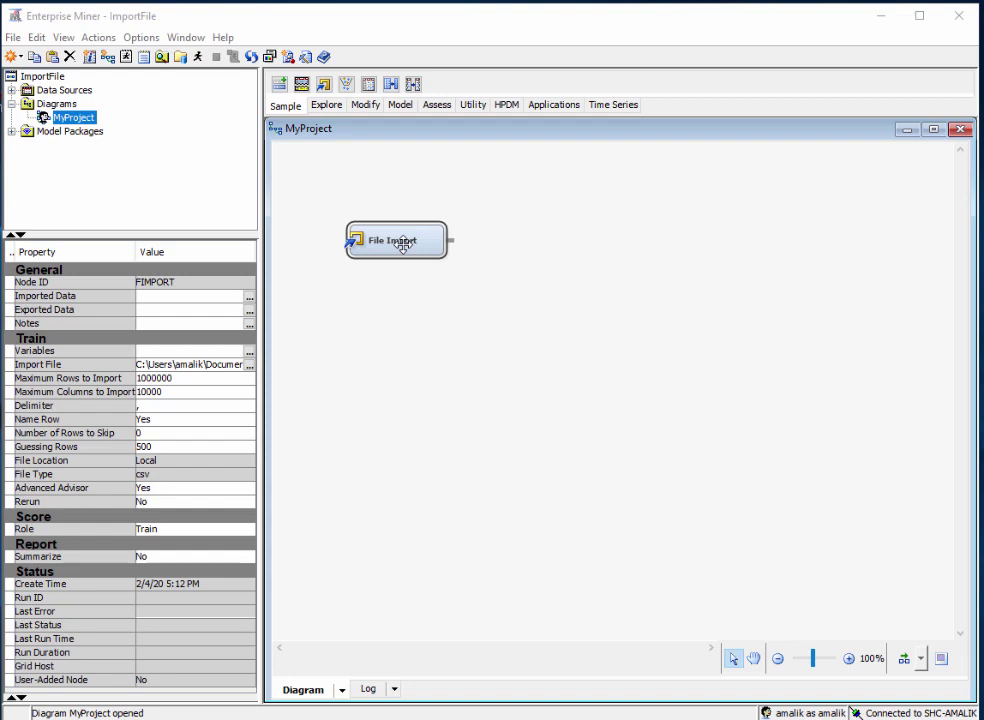
Run the File Import node, confirm the run, and open its Results
{"action": "right_click", "coordinate": [403, 244]}
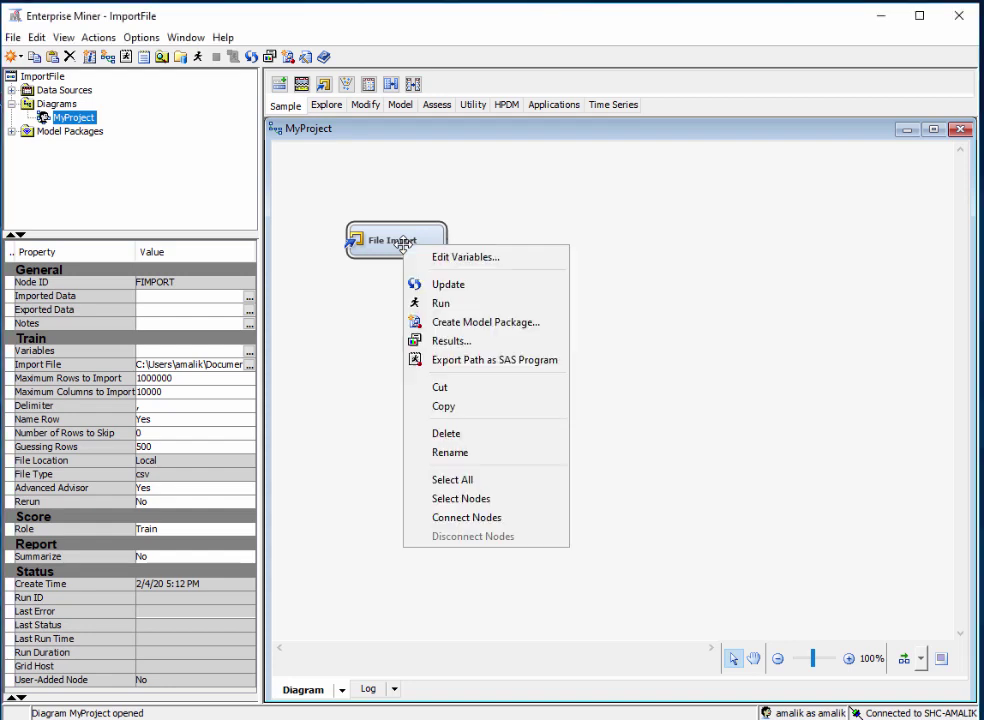
{"action": "left_click", "coordinate": [441, 303]}
{"action": "left_click", "coordinate": [583, 449]}
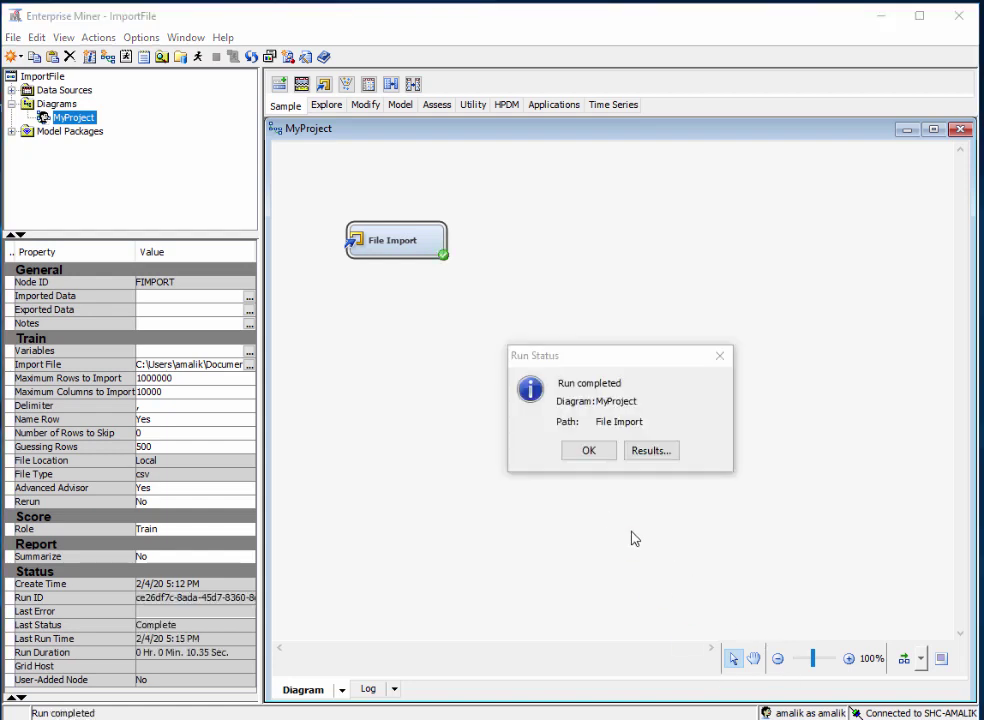
{"action": "left_click", "coordinate": [652, 453]}
Scroll through the cereal import output (77 observations, 16 variables), then close the Results window
{"action": "left_click_drag", "start_coordinate": [110, 108], "coordinate": [420, 52]}
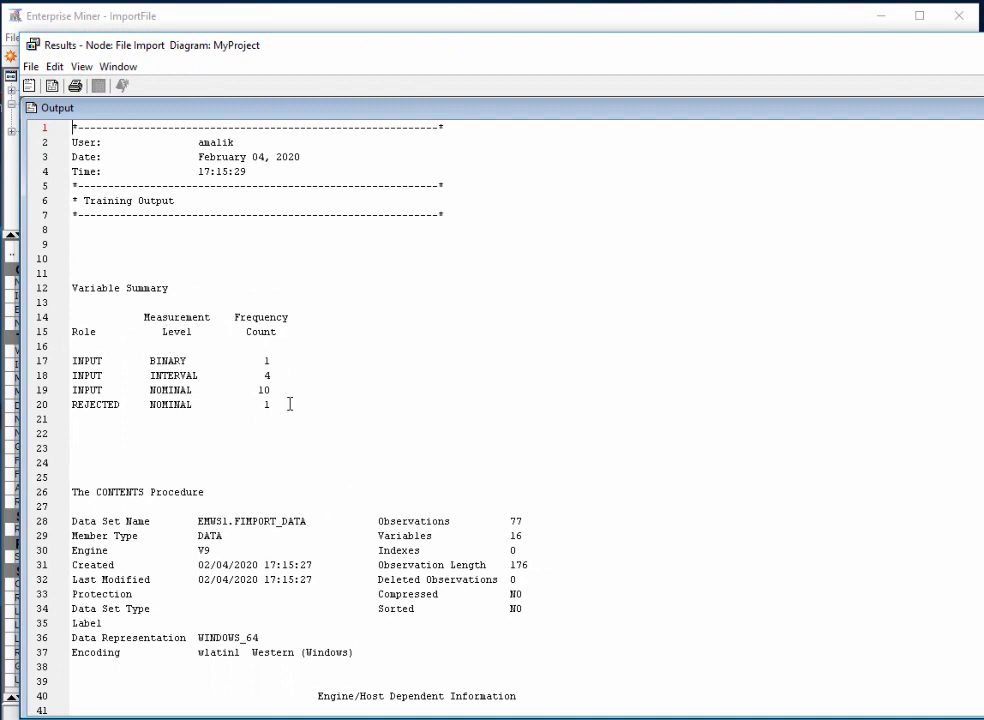
{"action": "scroll", "coordinate": [290, 404], "scroll_direction": "down", "scroll_amount": 4}
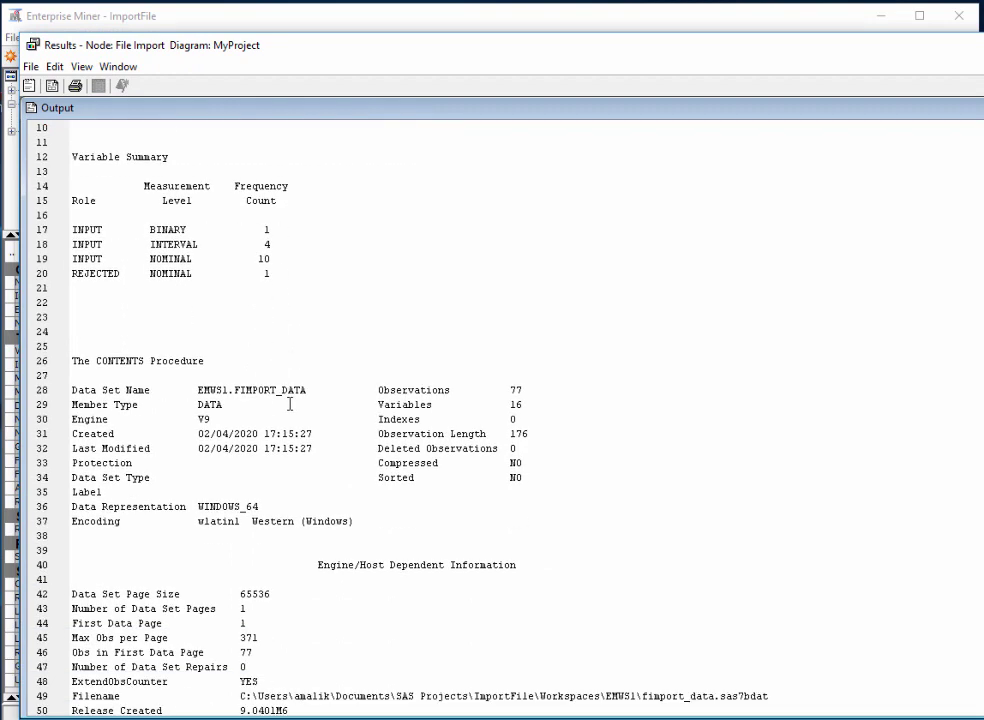
{"action": "scroll", "coordinate": [290, 404], "scroll_direction": "down", "scroll_amount": 6}
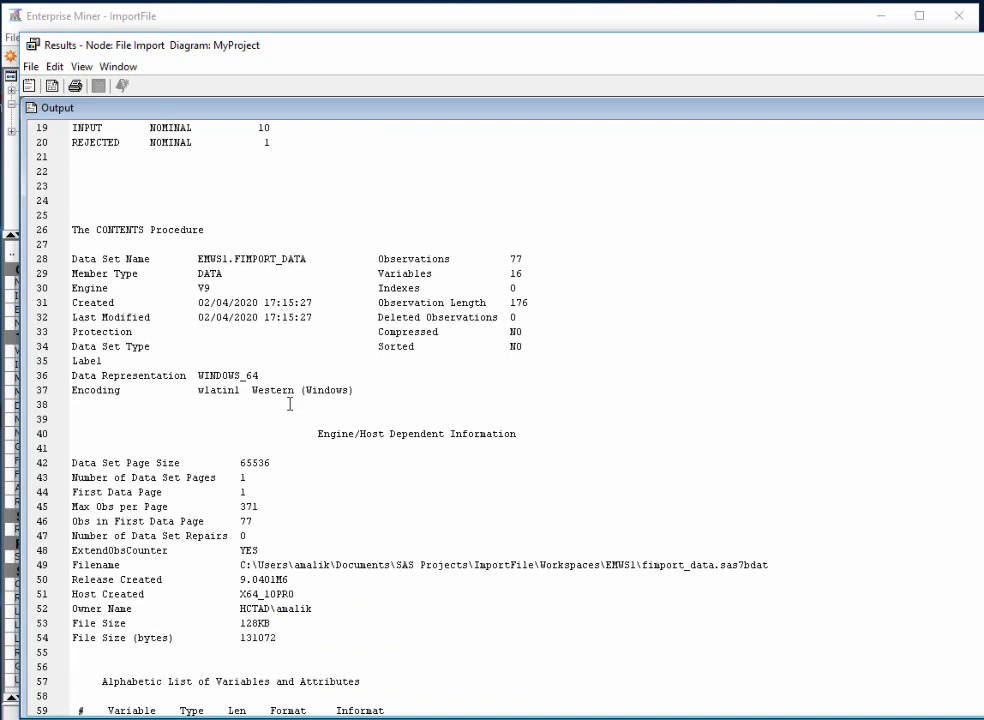
{"action": "scroll", "coordinate": [290, 404], "scroll_direction": "down", "scroll_amount": 3}
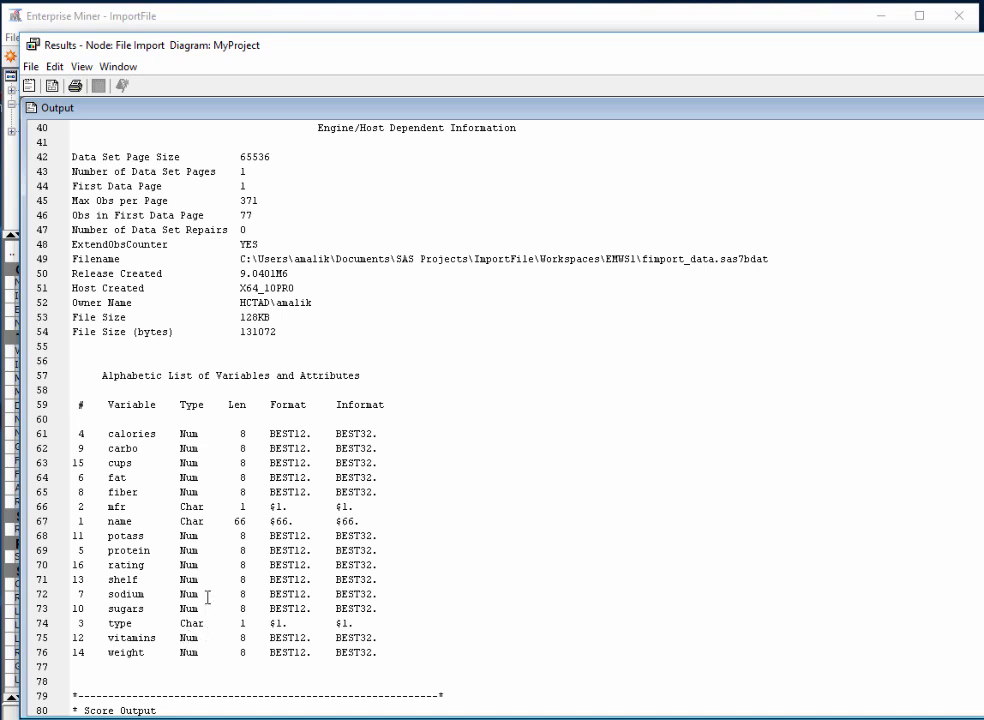
{"action": "scroll", "coordinate": [207, 598], "scroll_direction": "down", "scroll_amount": 2}
{"action": "scroll", "coordinate": [207, 598], "scroll_direction": "down", "scroll_amount": 6}
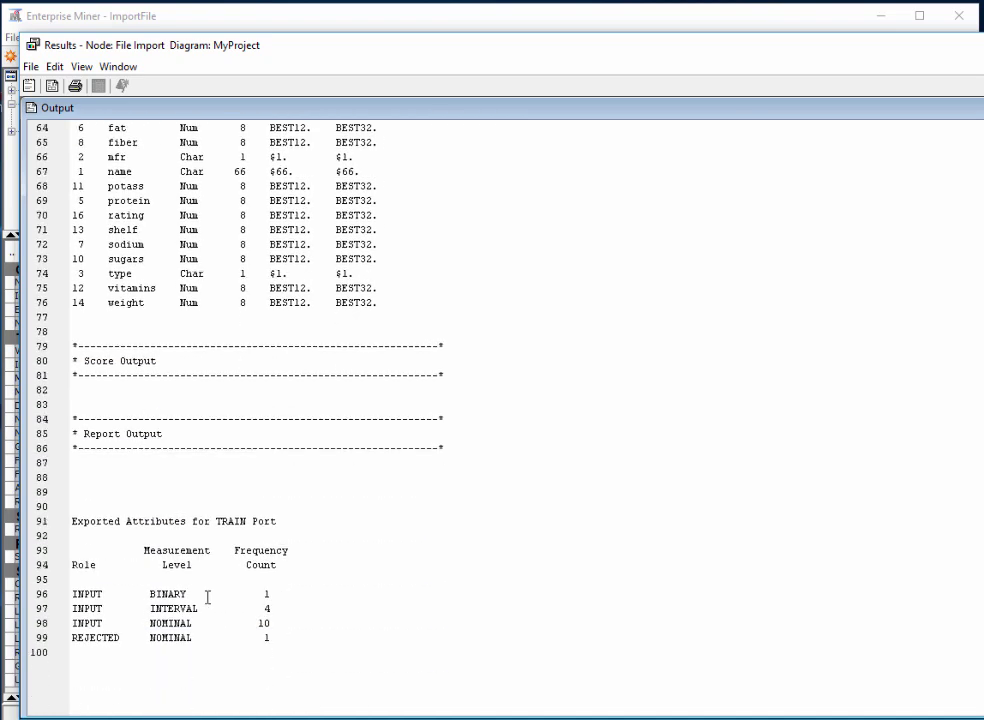
{"action": "key", "text": "alt+F4"}
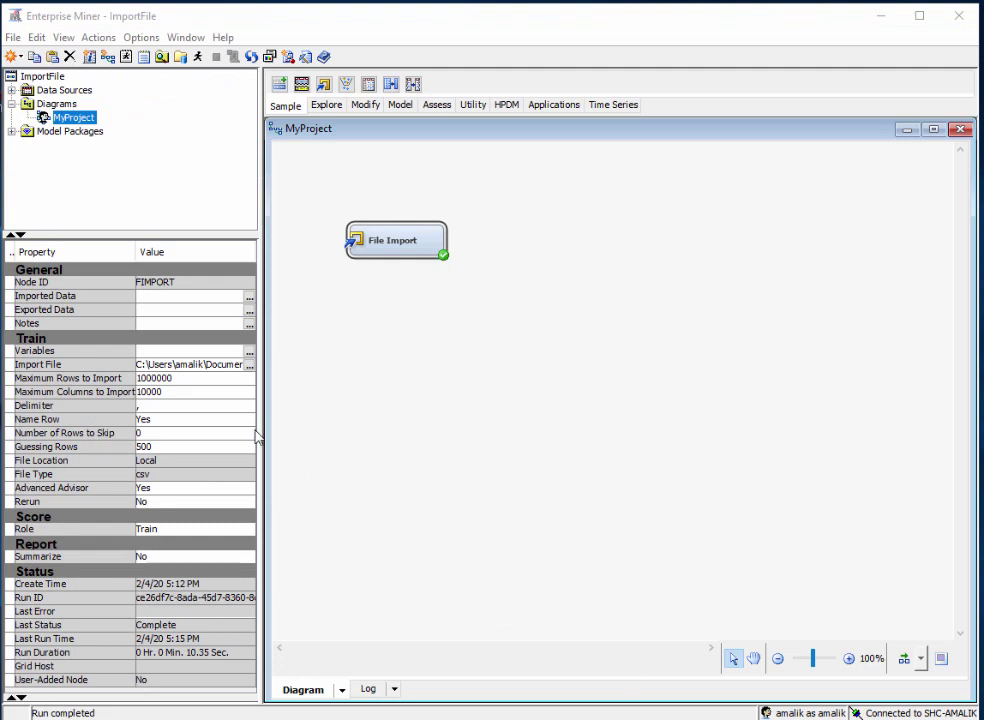
{"action": "left_click", "coordinate": [249, 354]}
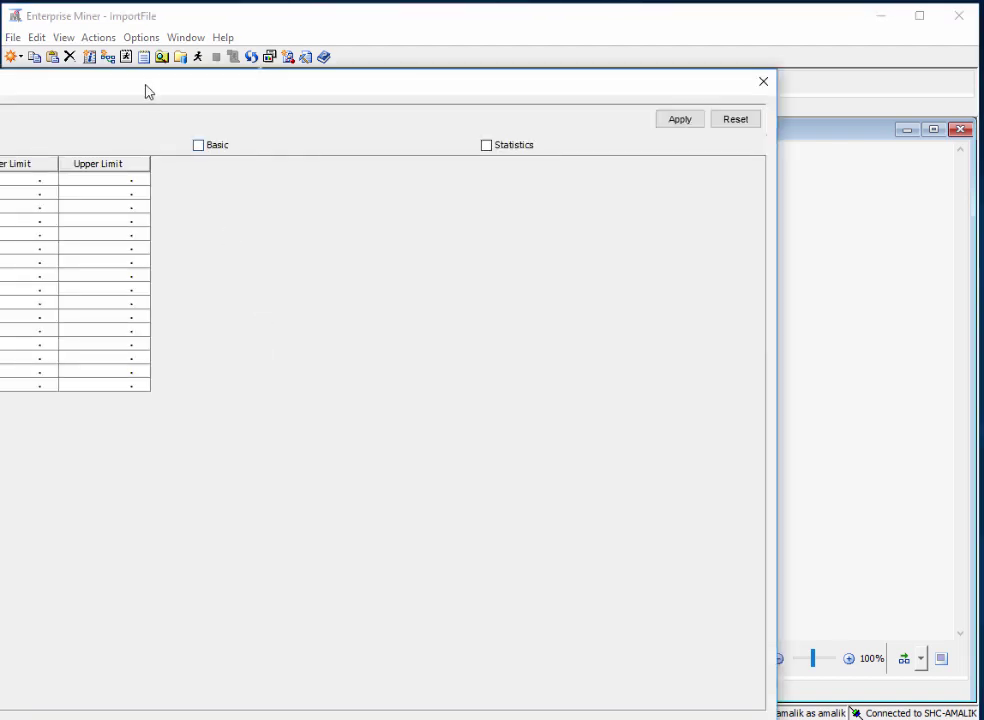
{"action": "left_click_drag", "start_coordinate": [145, 91], "coordinate": [615, 81]}
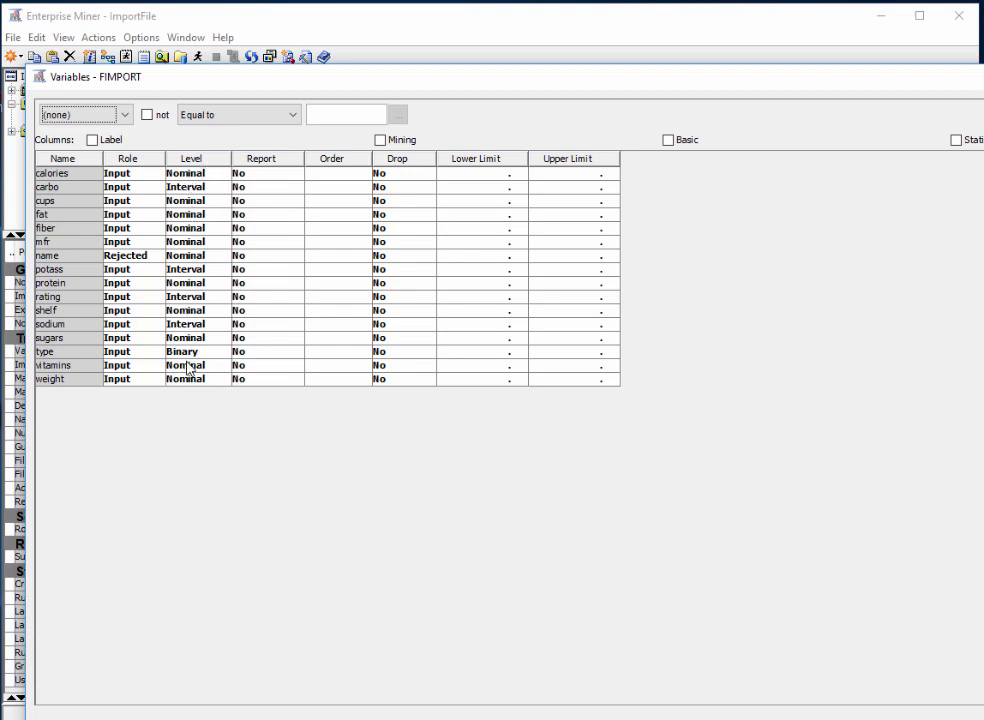
{"action": "left_click_drag", "start_coordinate": [793, 86], "coordinate": [360, 101]}
{"action": "left_click", "coordinate": [805, 102]}
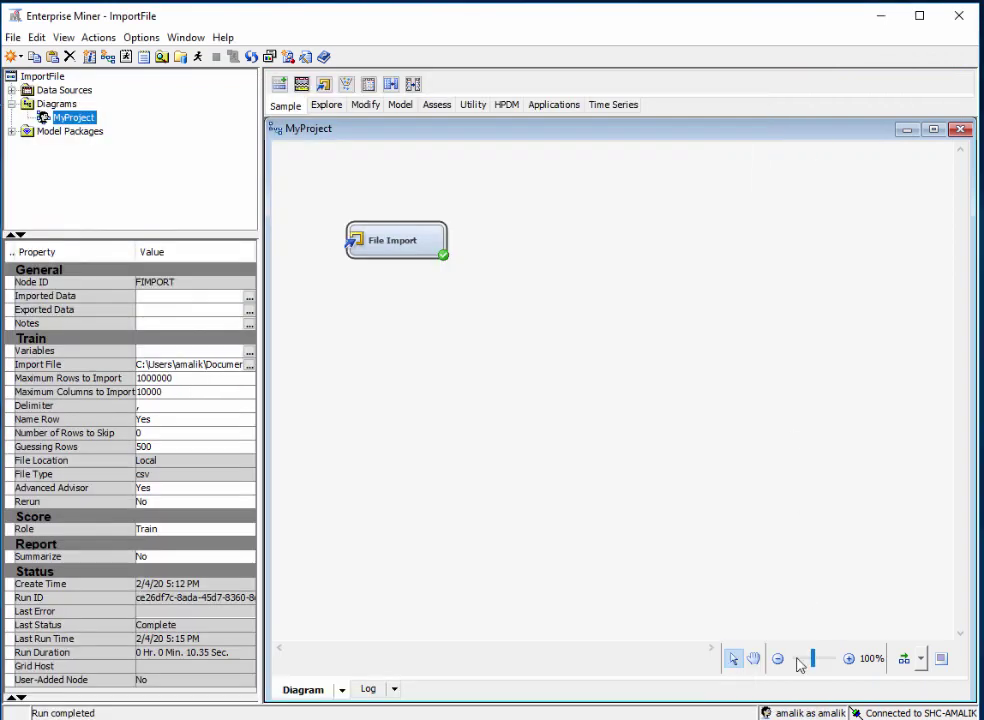
{"action": "left_click", "coordinate": [751, 621]}
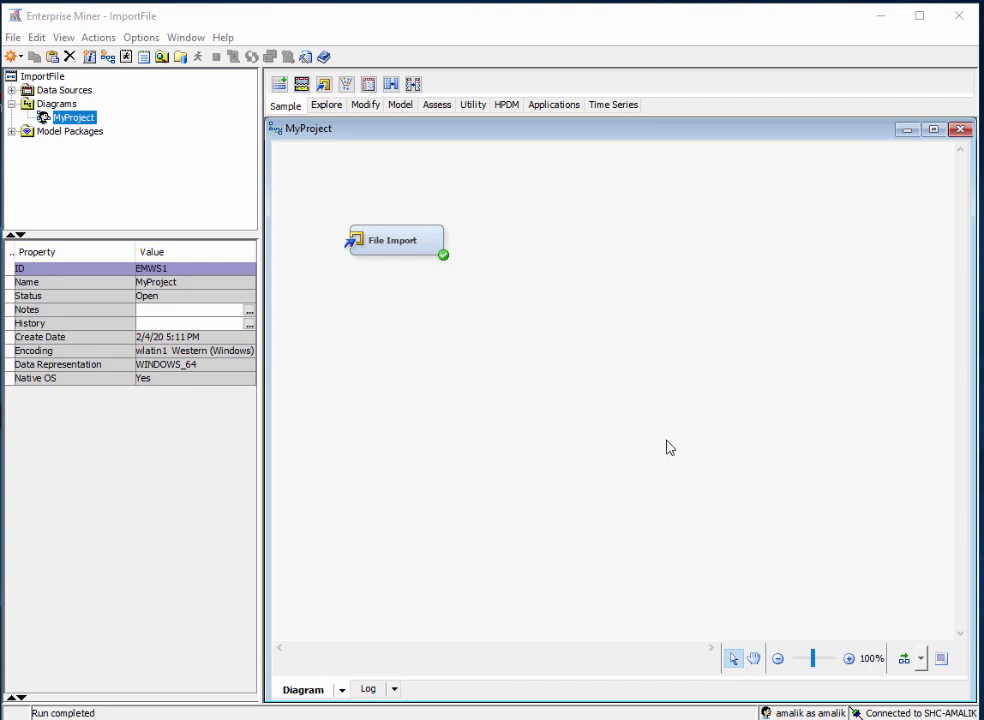
Place a Save Data node from the Utility tab and connect File Import's output to it
{"action": "left_click", "coordinate": [474, 106]}
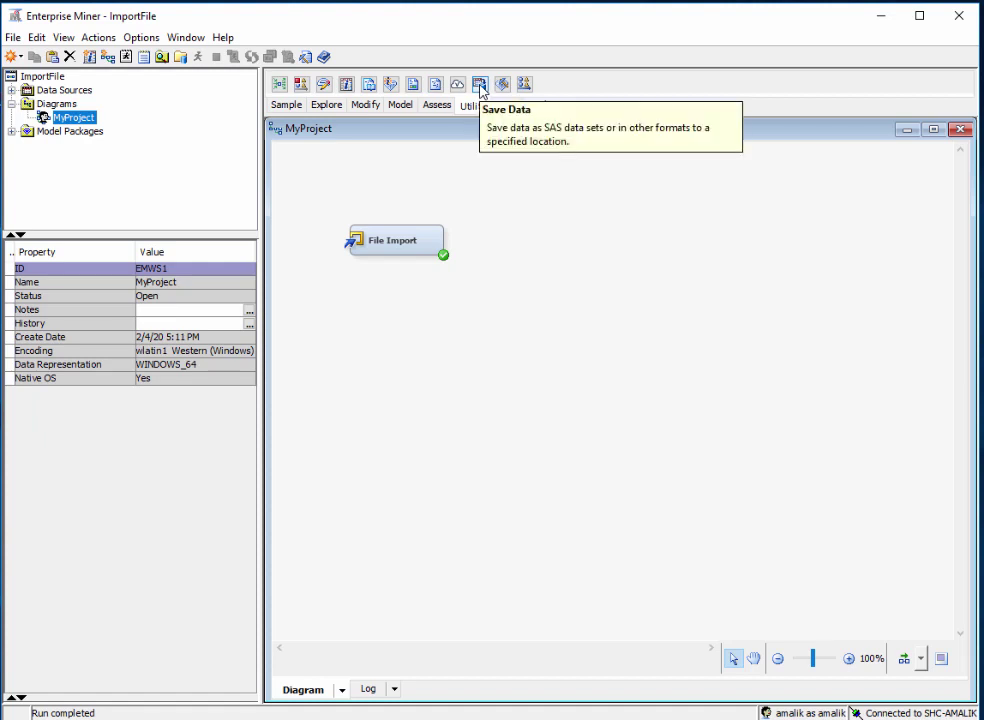
{"action": "left_click_drag", "start_coordinate": [480, 88], "coordinate": [598, 236]}
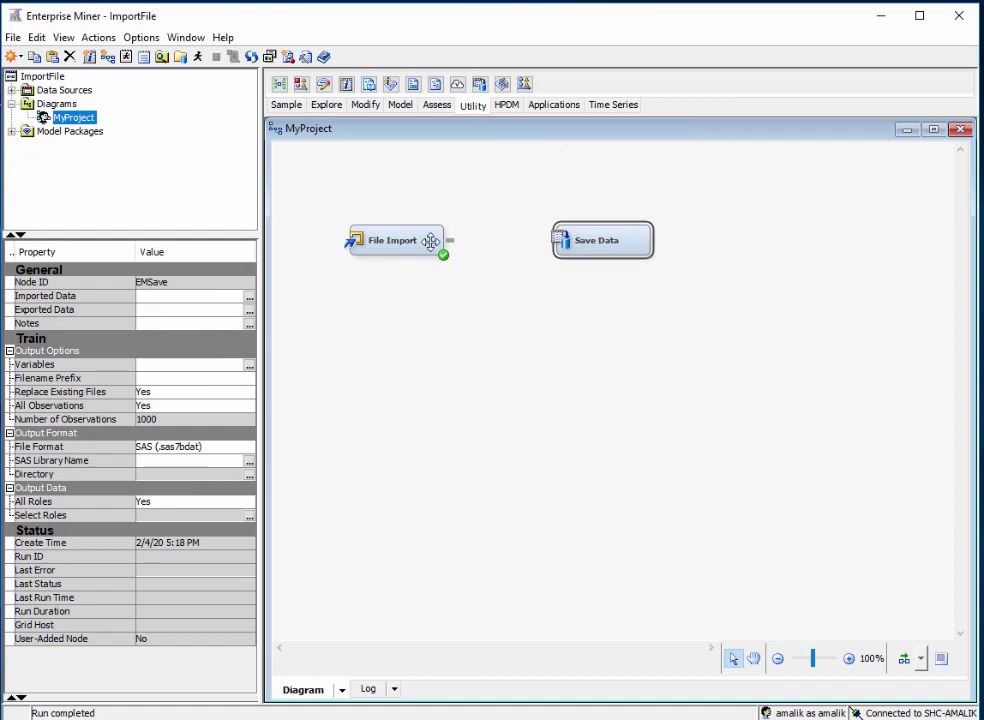
{"action": "mouse_move", "coordinate": [447, 240]}
{"action": "left_mouse_down"}
{"action": "mouse_move", "coordinate": [452, 230]}
{"action": "mouse_move", "coordinate": [555, 233]}
{"action": "left_mouse_up"}
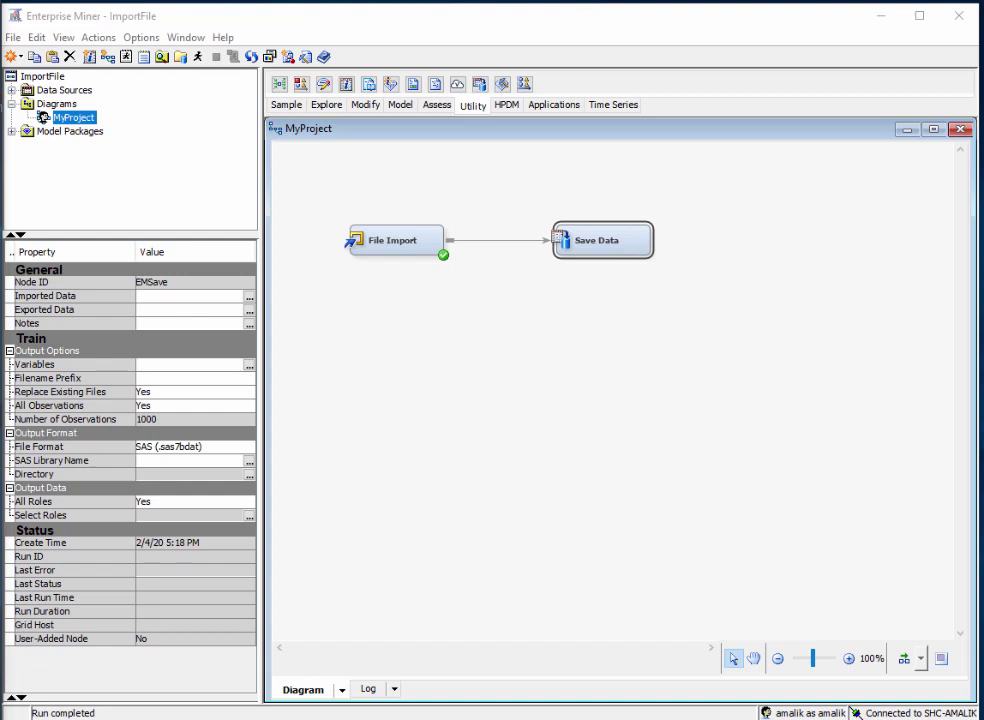
{"action": "left_click", "coordinate": [42, 117]}
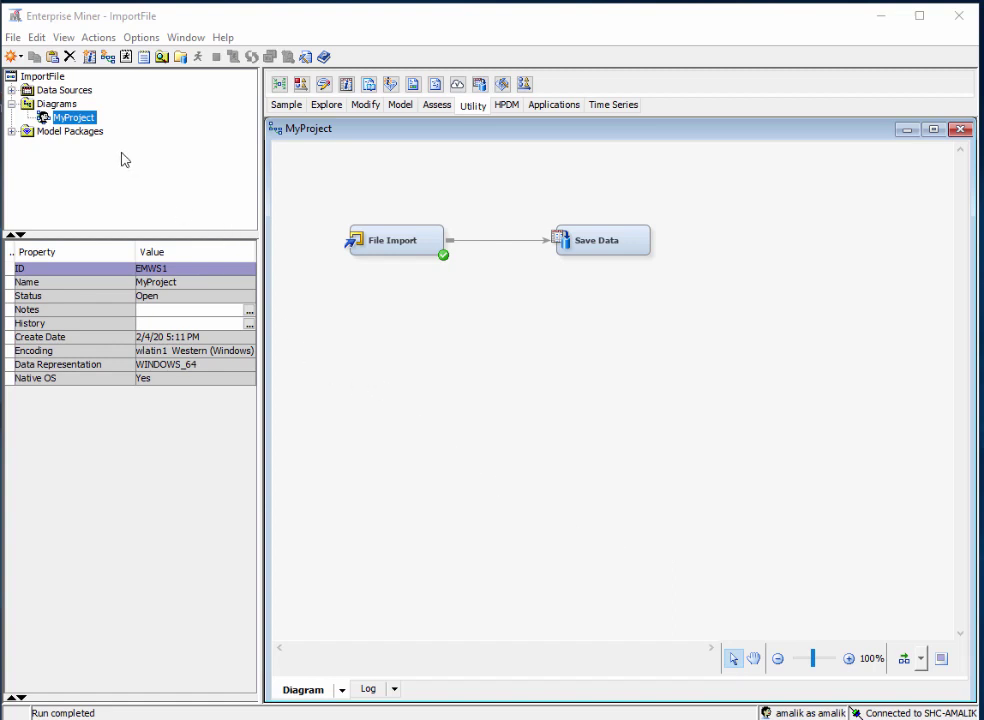
Write a LIBNAME FoodData statement pointing to the SAS Projects\FoodData folder in the ImportFile start code
{"action": "left_click", "coordinate": [45, 77]}
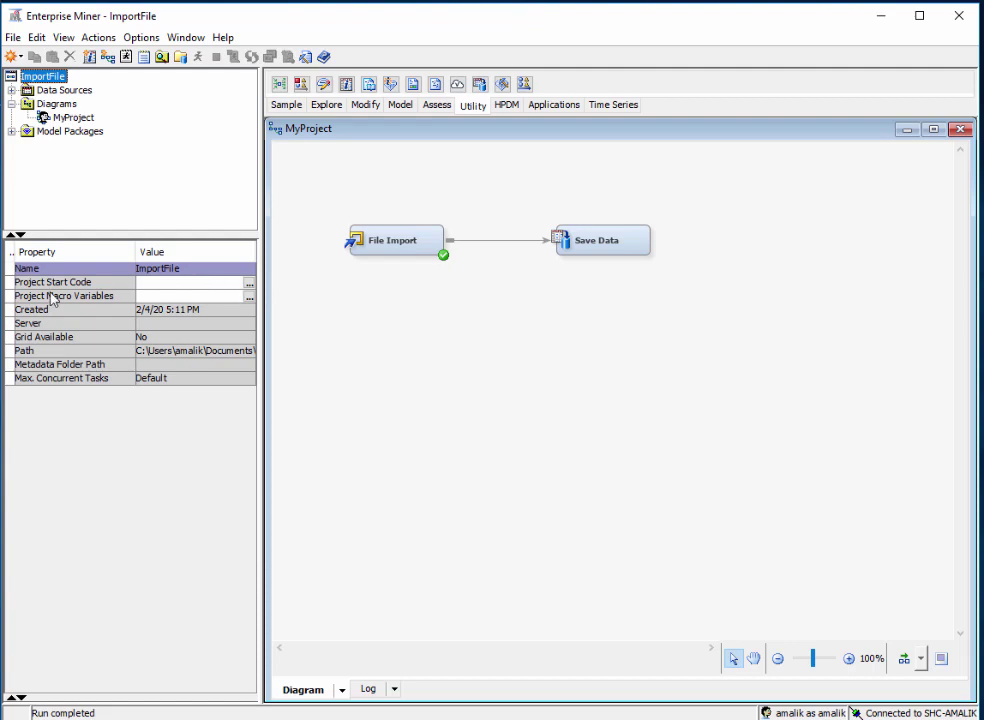
{"action": "left_click", "coordinate": [249, 289]}
{"action": "type", "text": "LIB"}
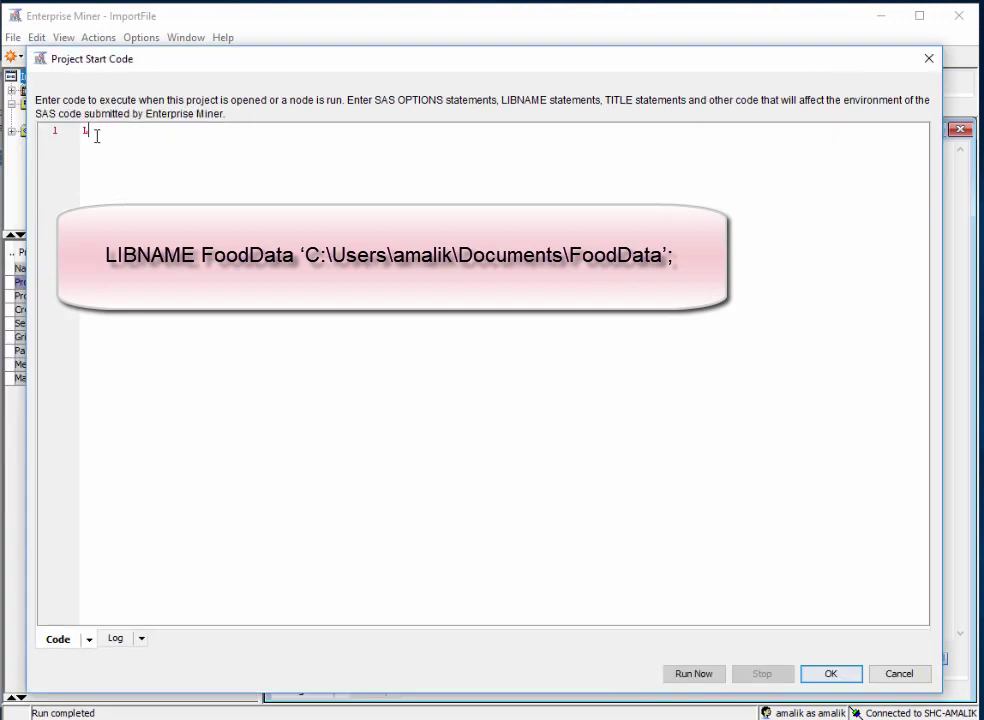
{"action": "type", "text": "IBNAME "}
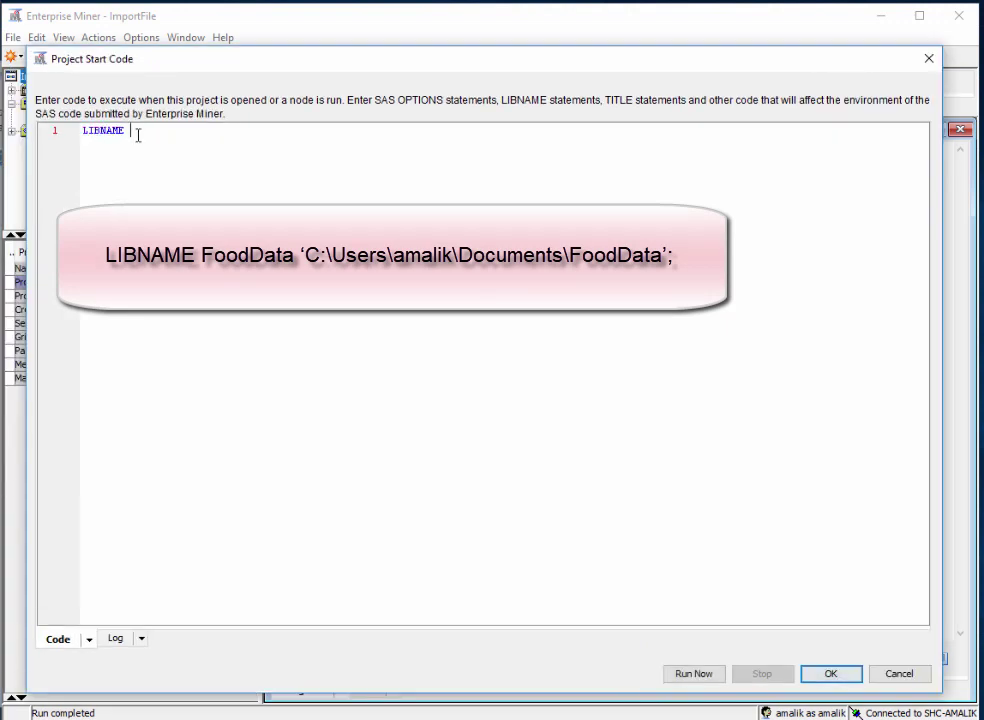
{"action": "type", "text": "FoodData"}
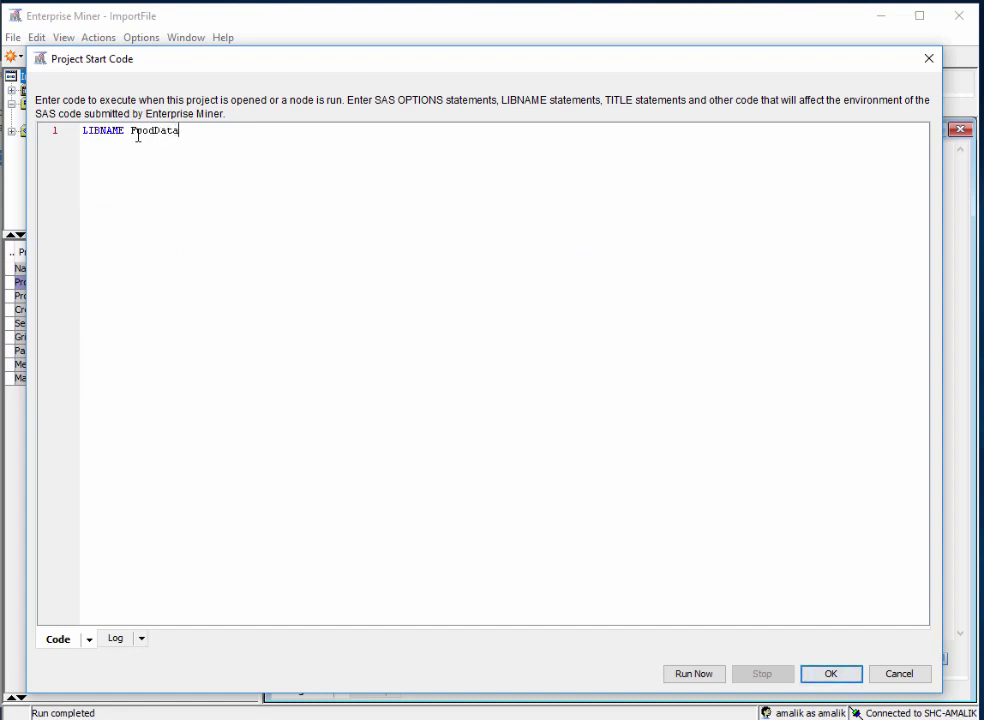
{"action": "type", "text": " '"}
{"action": "left_click", "coordinate": [205, 128]}
{"action": "type", "text": "C:\\Users\\amalik\\Documents\\SAS Projects\\FoodData"}
{"action": "left_click_drag", "start_coordinate": [429, 130], "coordinate": [473, 130]}
{"action": "left_click", "coordinate": [468, 160]}
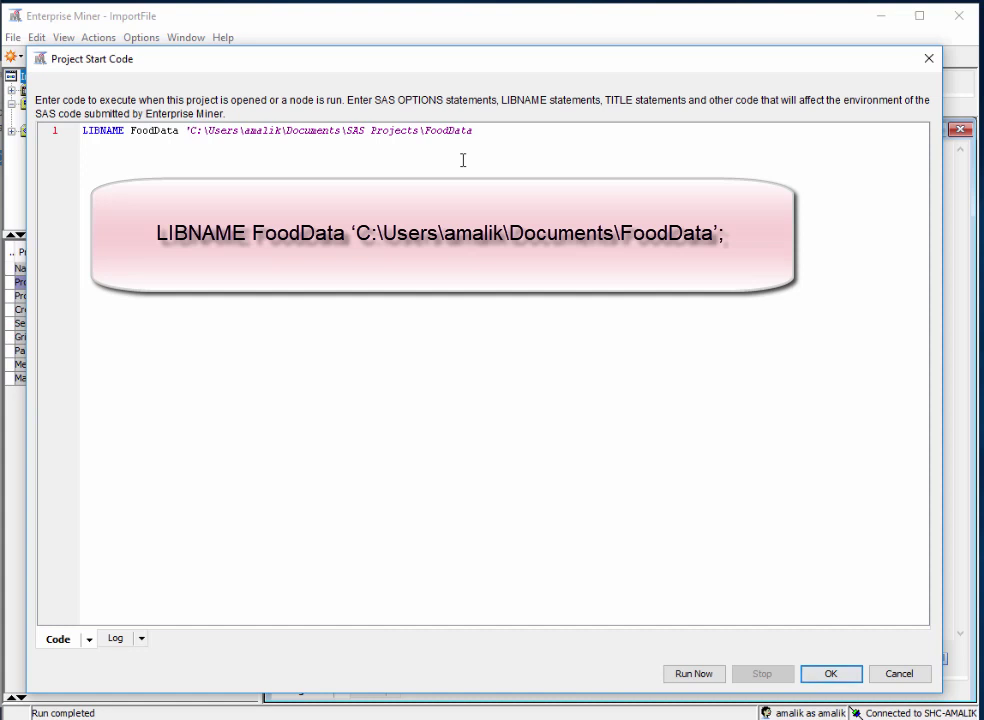
{"action": "type", "text": "';"}
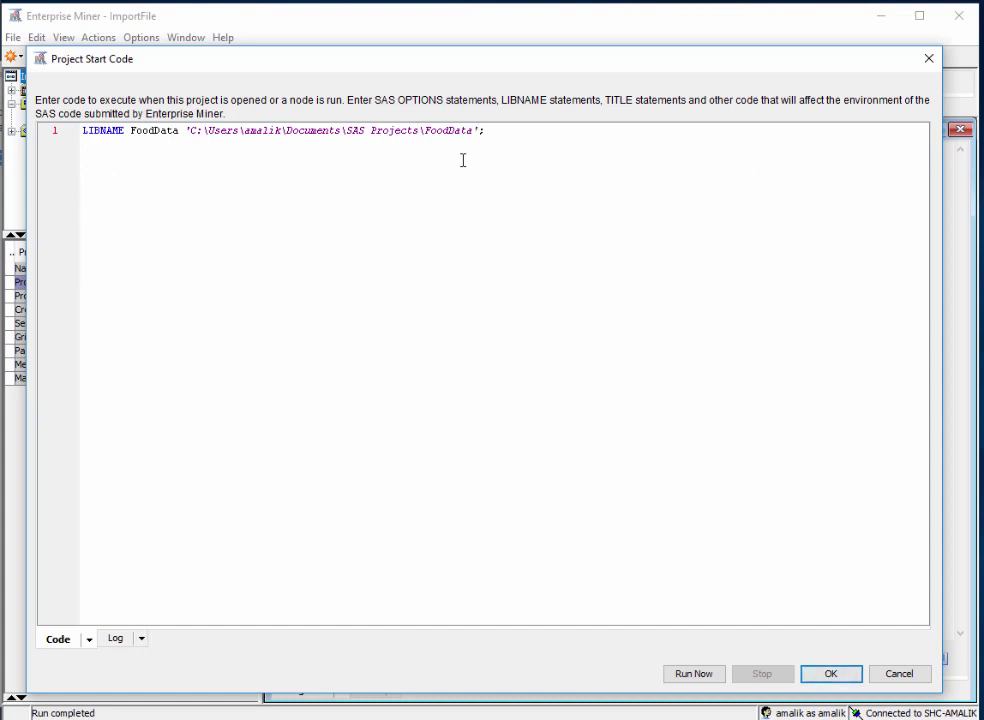
Run the start code, verify the library assigned successfully in the Log, and close the editor
{"action": "left_click", "coordinate": [688, 675]}
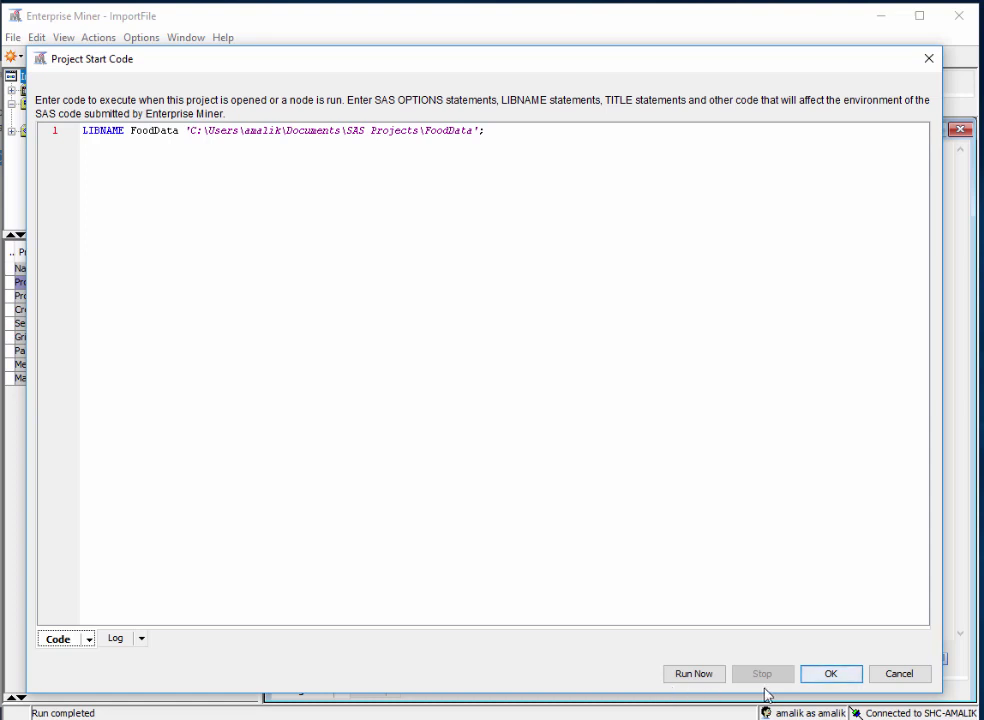
{"action": "left_click", "coordinate": [114, 642]}
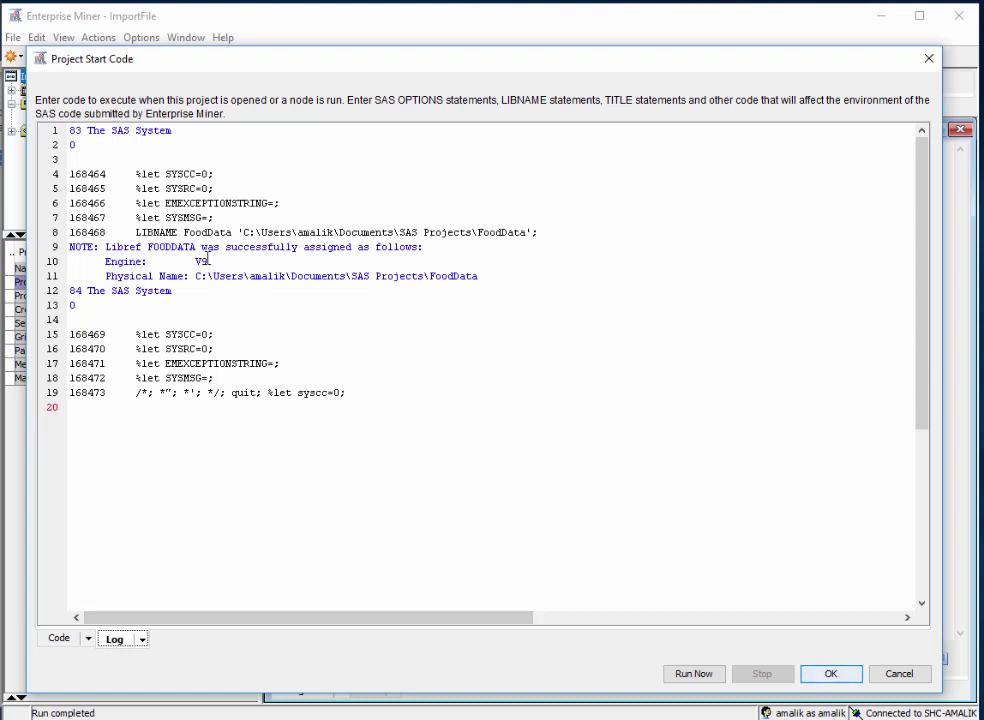
{"action": "left_click_drag", "start_coordinate": [225, 247], "coordinate": [352, 247]}
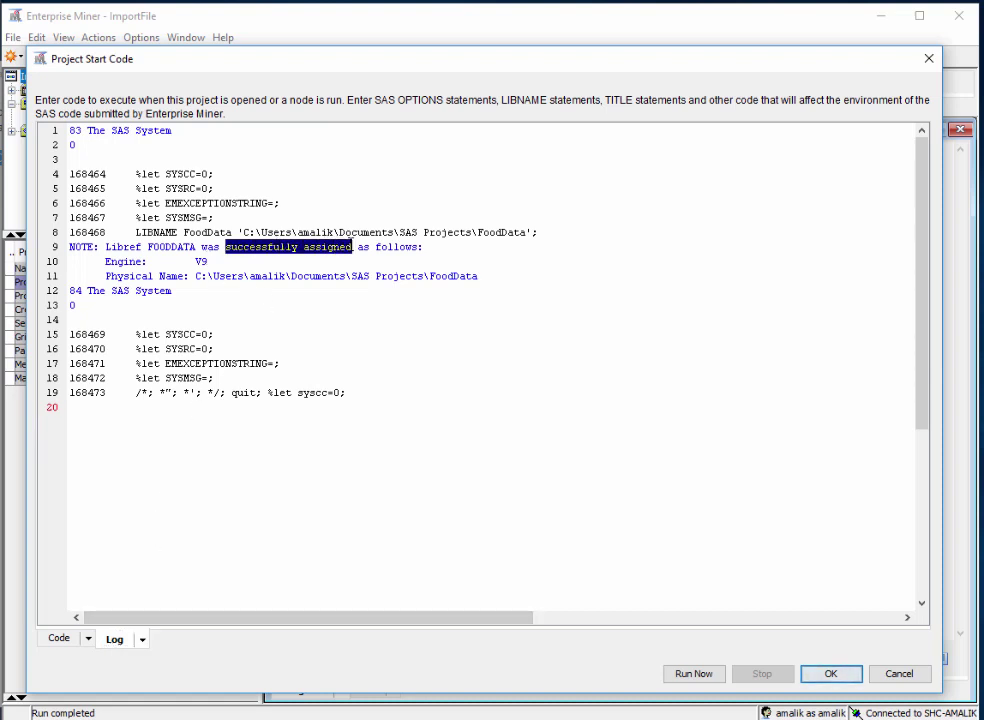
{"action": "left_click", "coordinate": [840, 674]}
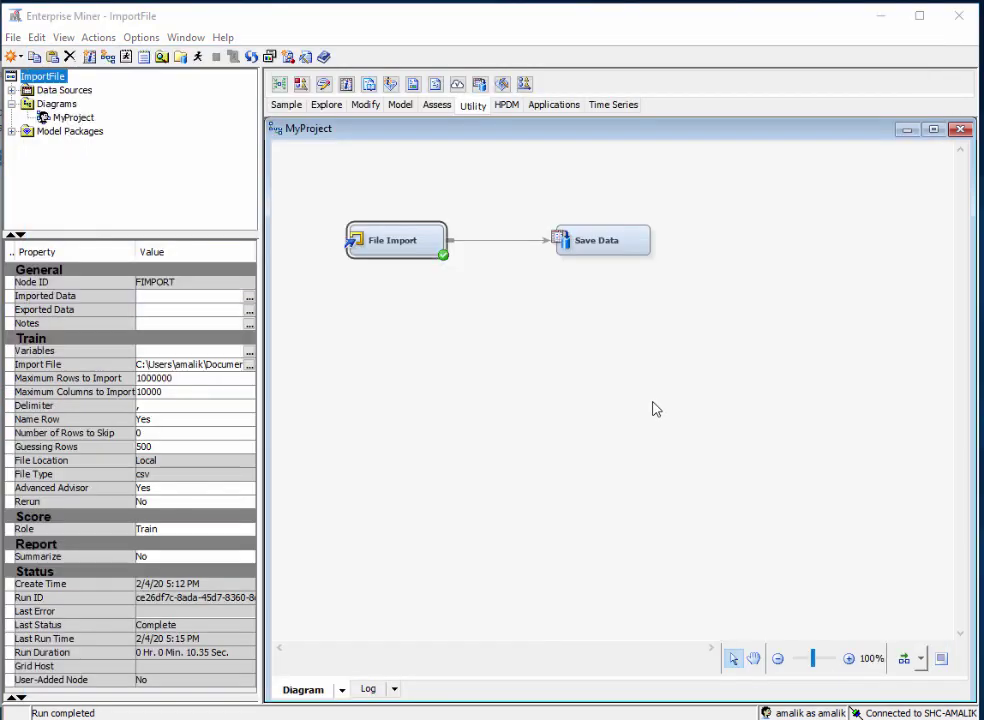
Give the Save Data node filename prefix Cereal and the Fooddata SAS library
{"action": "left_click", "coordinate": [617, 241]}
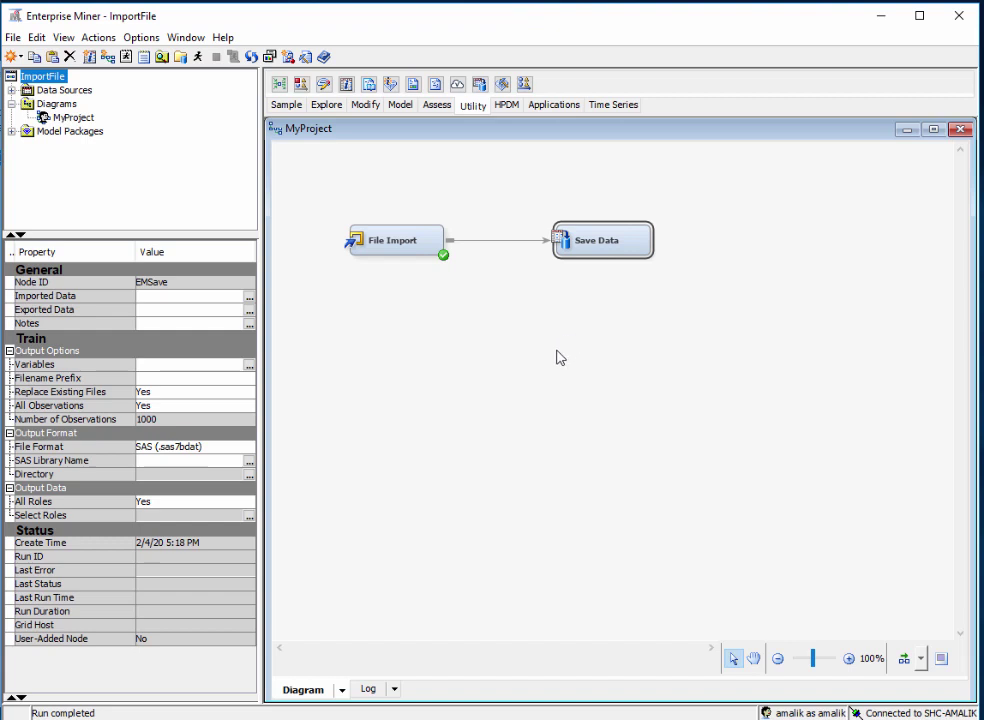
{"action": "left_click", "coordinate": [165, 378]}
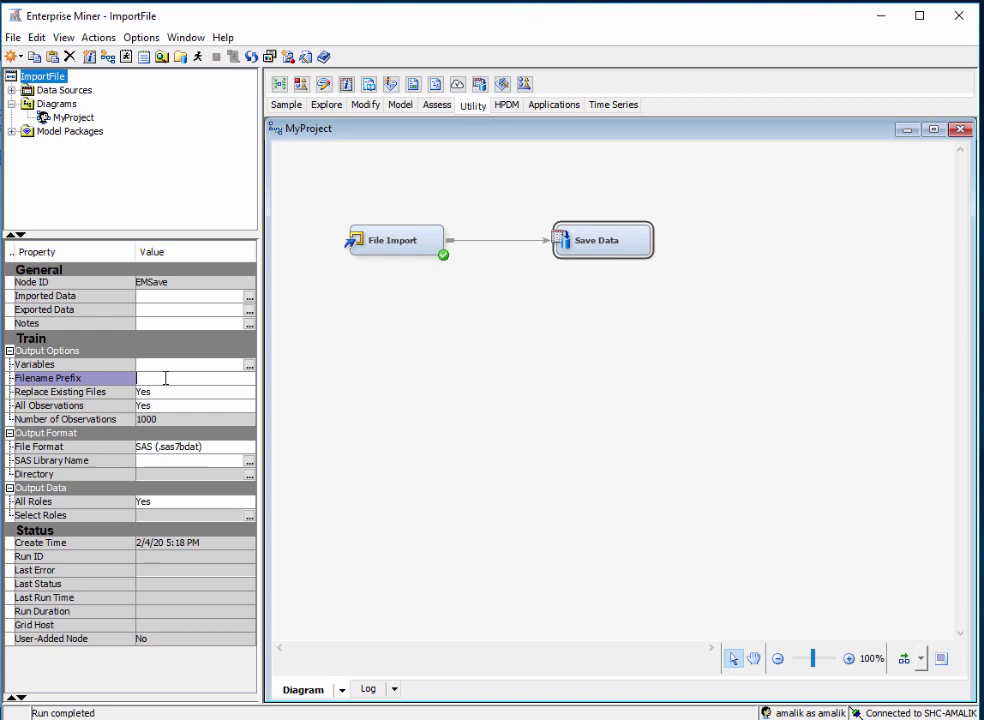
{"action": "type", "text": "Cereal"}
{"action": "key", "text": "Return"}
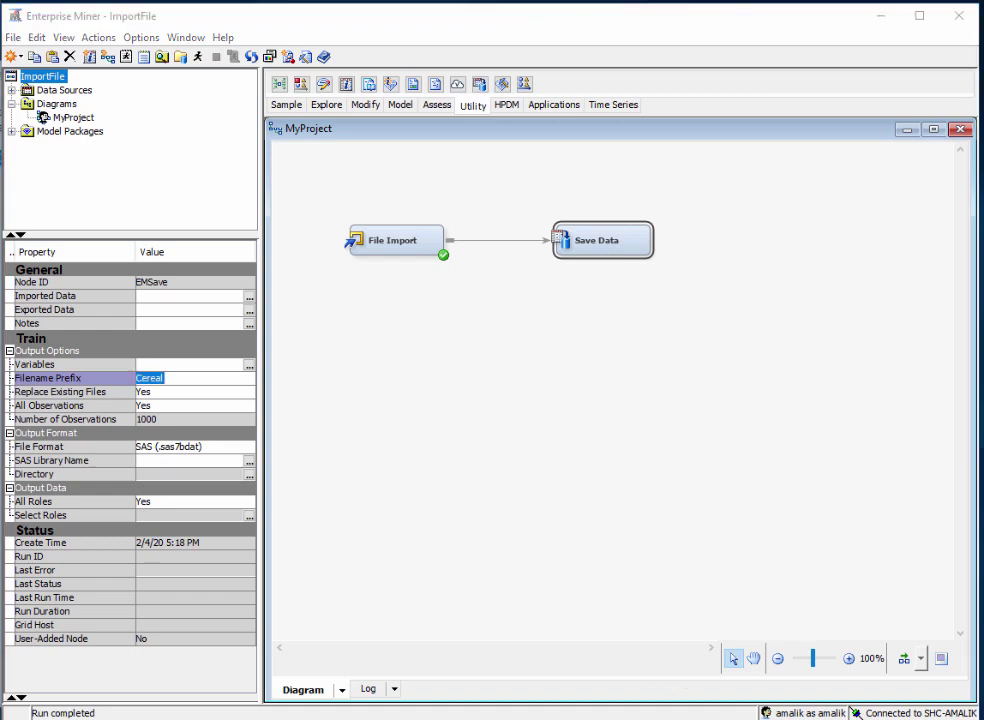
{"action": "left_click", "coordinate": [249, 462]}
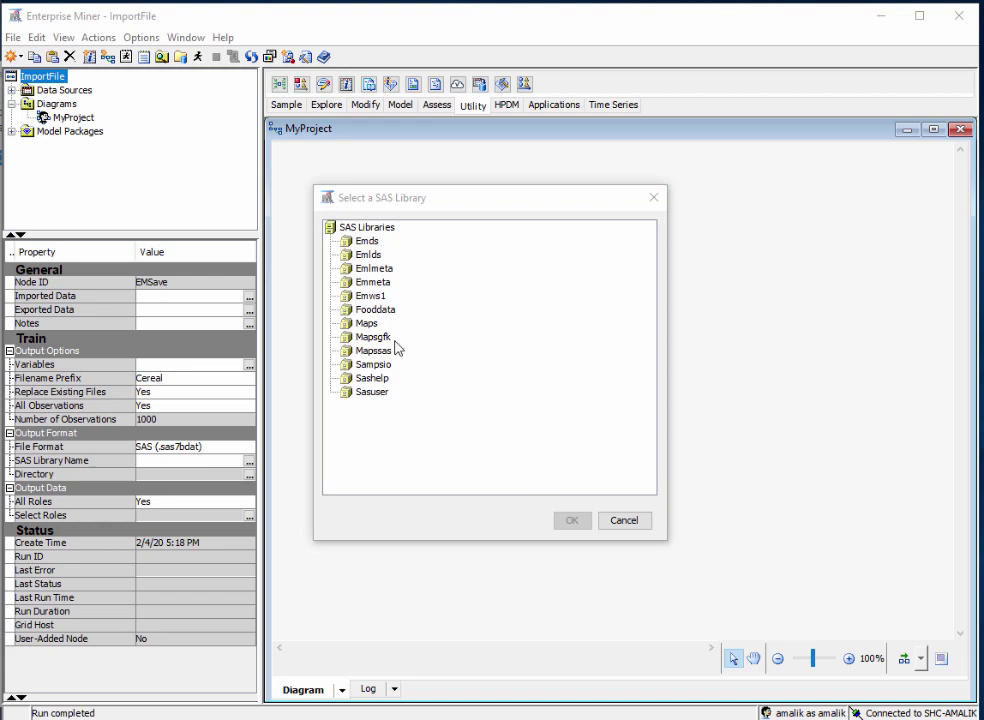
{"action": "left_click", "coordinate": [382, 312]}
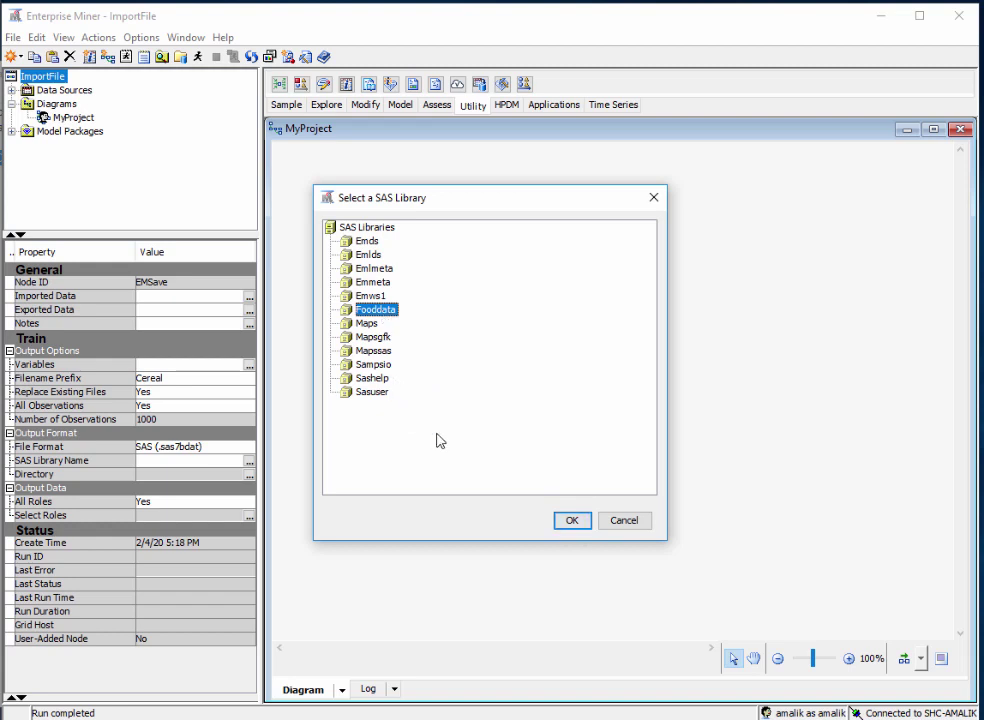
{"action": "left_click", "coordinate": [574, 524]}
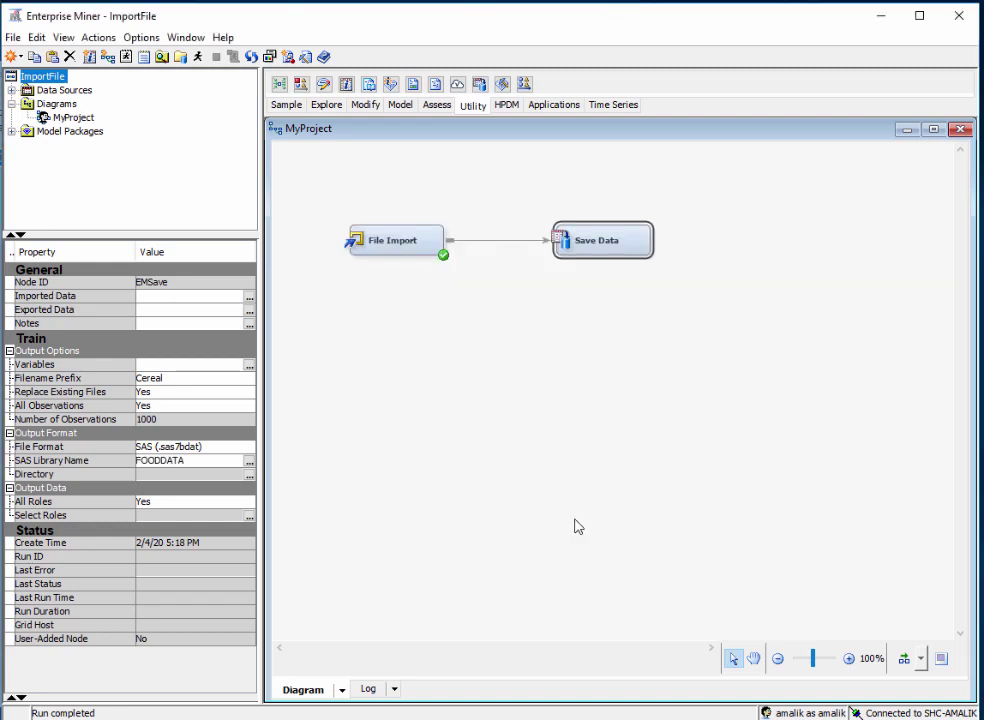
Run the Save Data node, confirm the run, and open its Results
{"action": "right_click", "coordinate": [597, 242]}
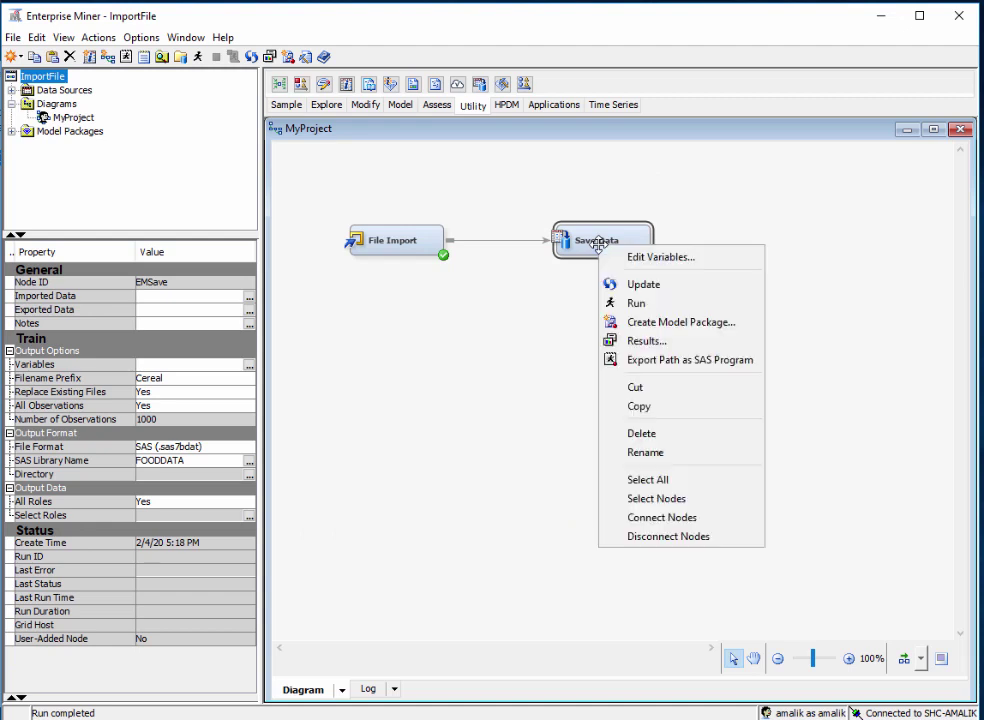
{"action": "left_click", "coordinate": [633, 303]}
{"action": "left_click", "coordinate": [586, 449]}
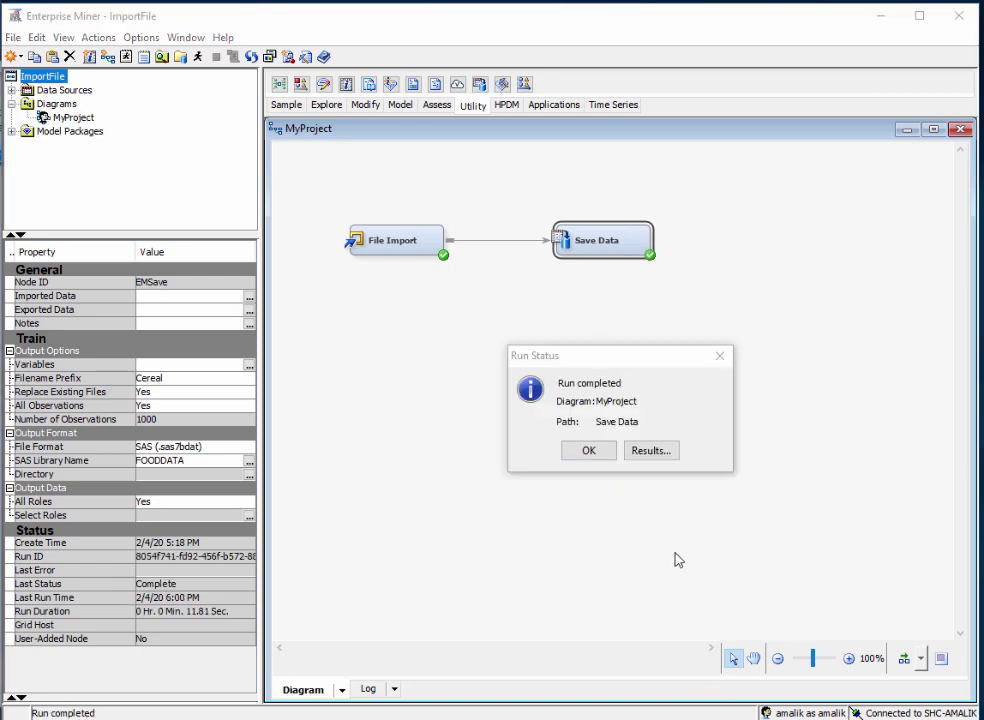
{"action": "left_click", "coordinate": [652, 452]}
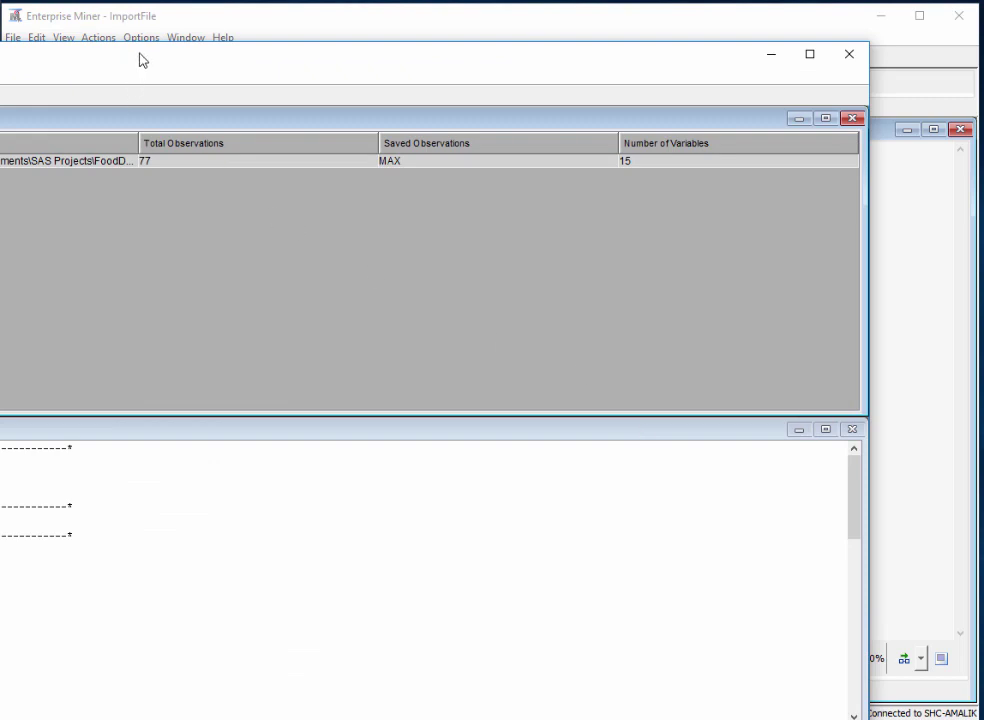
Review the output showing Cereal_TRAIN.sas7bdat saved with 77 observations, then close the Data pane
{"action": "left_click_drag", "start_coordinate": [143, 60], "coordinate": [522, 80]}
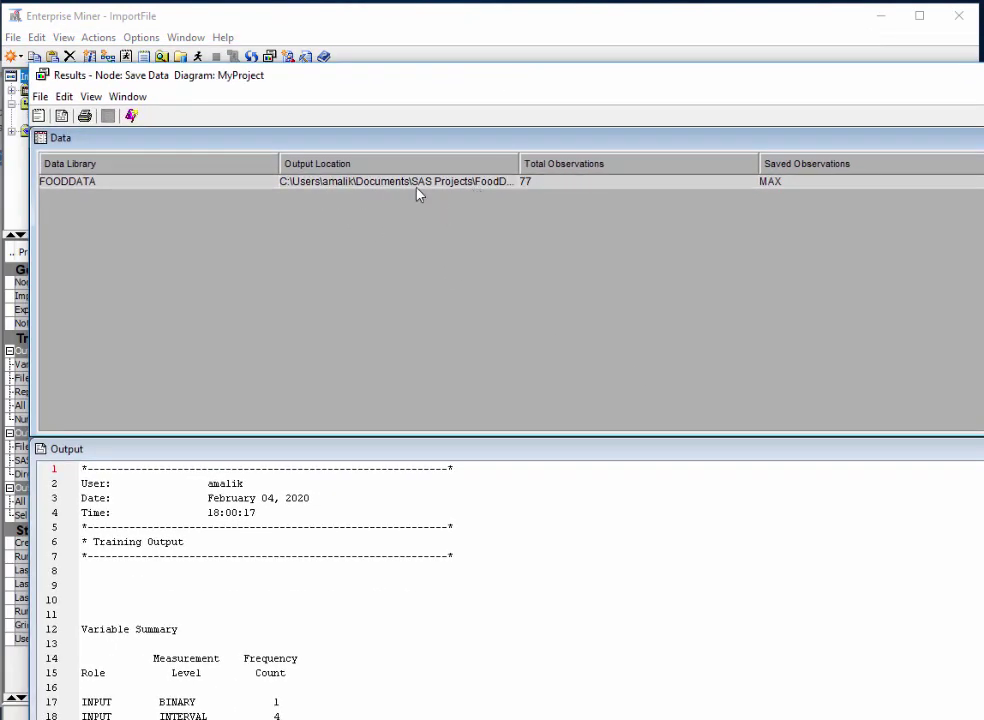
{"action": "scroll", "coordinate": [382, 462], "scroll_direction": "down", "scroll_amount": 6}
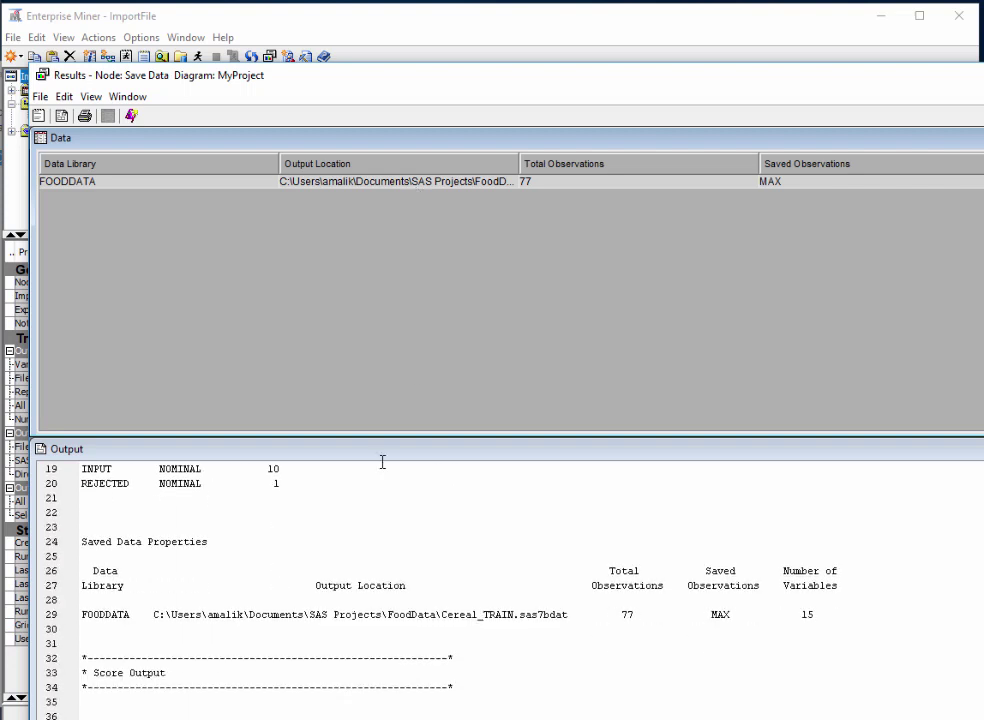
{"action": "scroll", "coordinate": [382, 462], "scroll_direction": "up", "scroll_amount": 2}
{"action": "scroll", "coordinate": [382, 462], "scroll_direction": "down", "scroll_amount": 3}
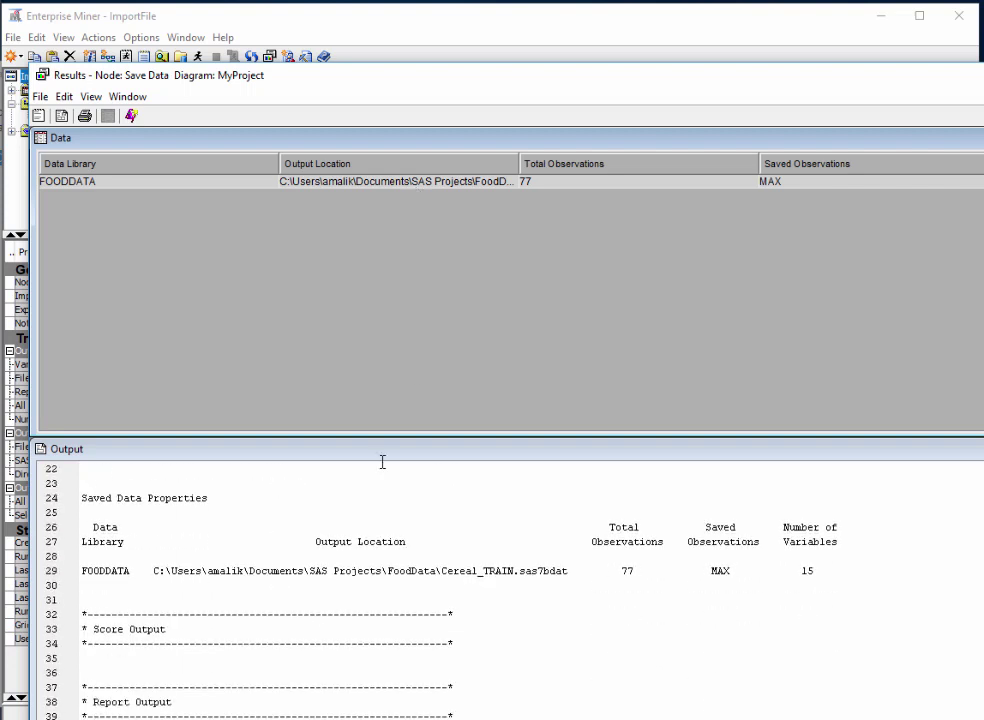
{"action": "scroll", "coordinate": [382, 462], "scroll_direction": "up", "scroll_amount": 4}
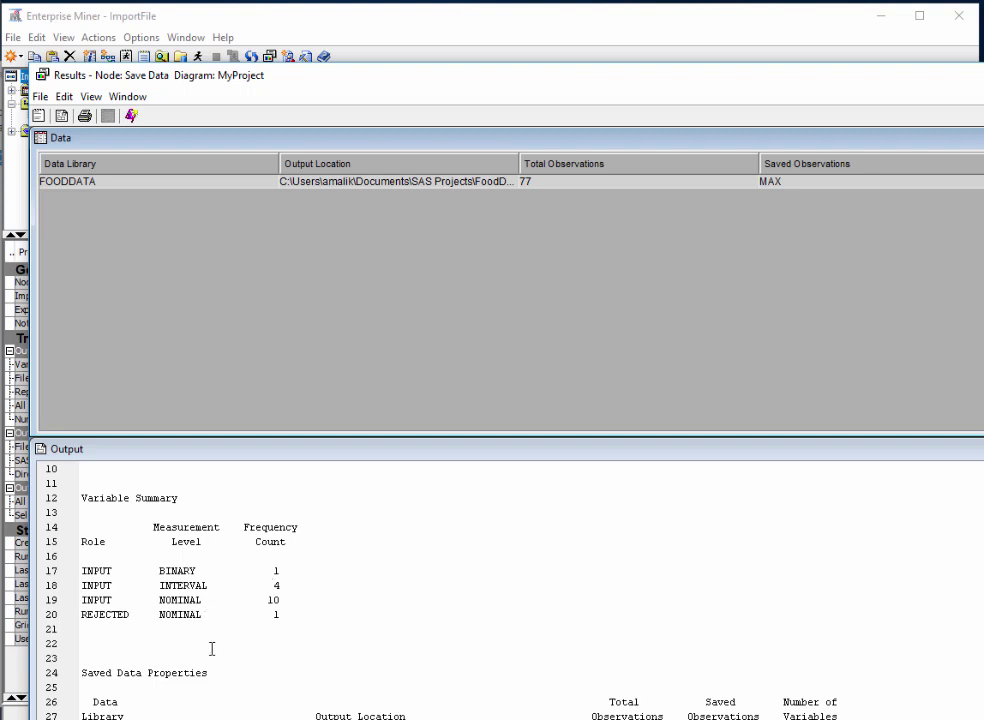
{"action": "scroll", "coordinate": [212, 648], "scroll_direction": "down", "scroll_amount": 6}
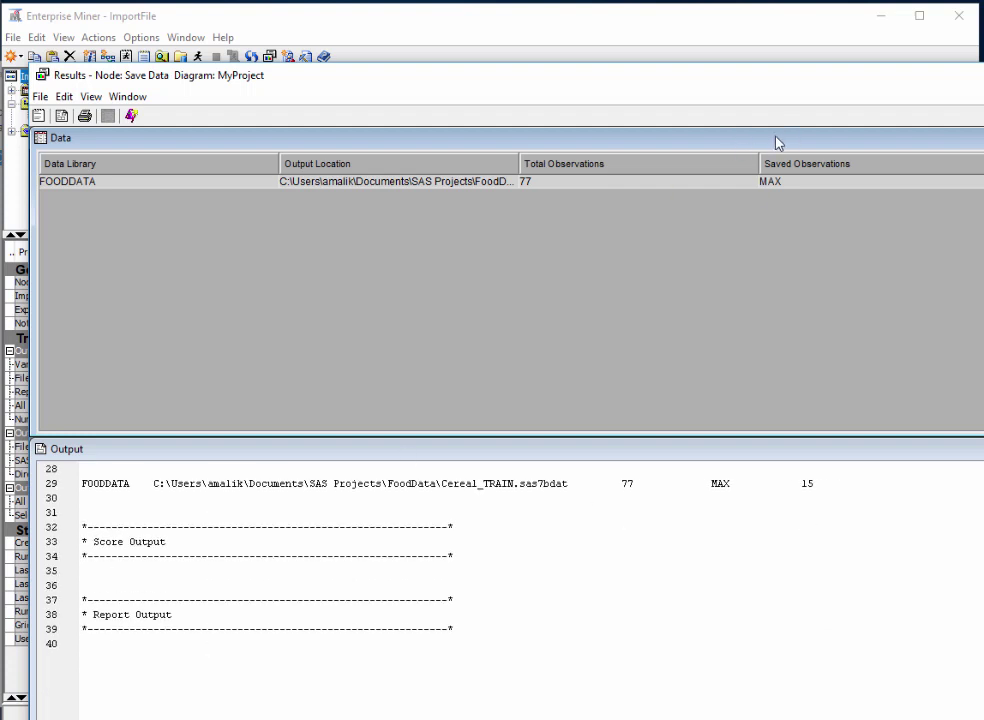
{"action": "left_click_drag", "start_coordinate": [757, 143], "coordinate": [492, 146]}
{"action": "left_click_drag", "start_coordinate": [636, 137], "coordinate": [604, 182]}
{"action": "left_click", "coordinate": [772, 184]}
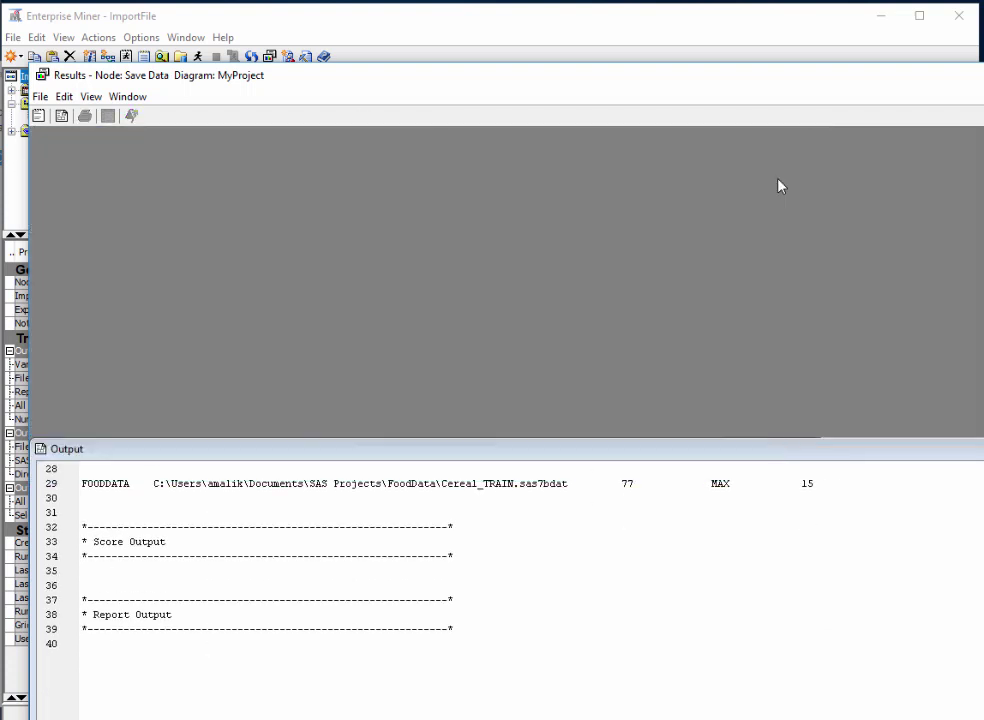
In File Explorer, open SAS Projects\FoodData to confirm cereal_train.sas7bdat was saved
{"action": "key", "text": "alt+Tab"}
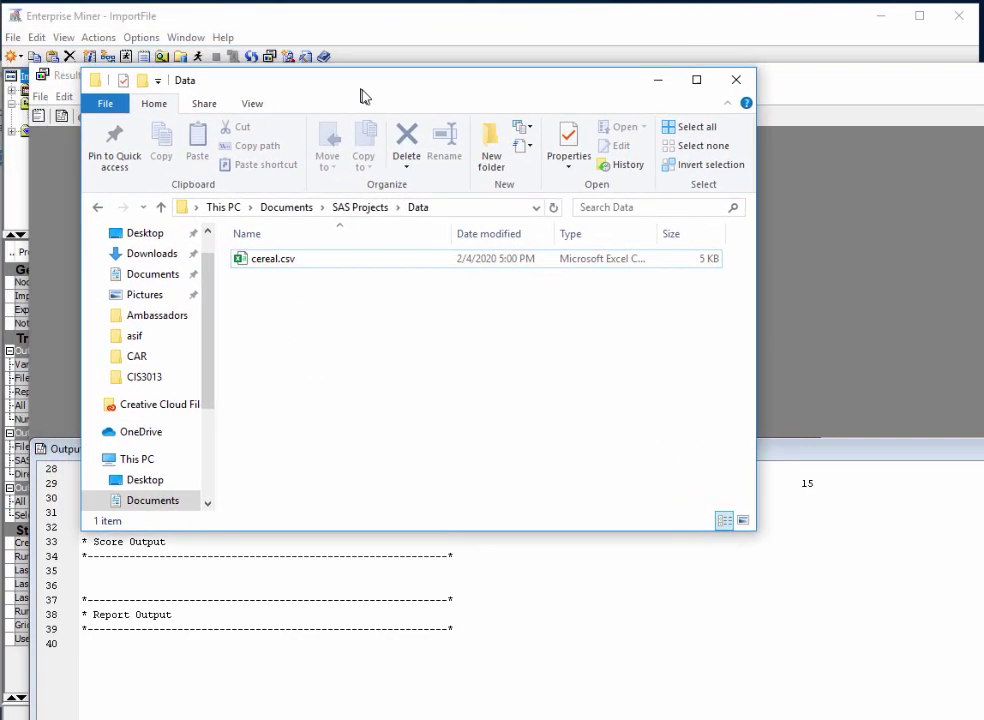
{"action": "left_click", "coordinate": [162, 208]}
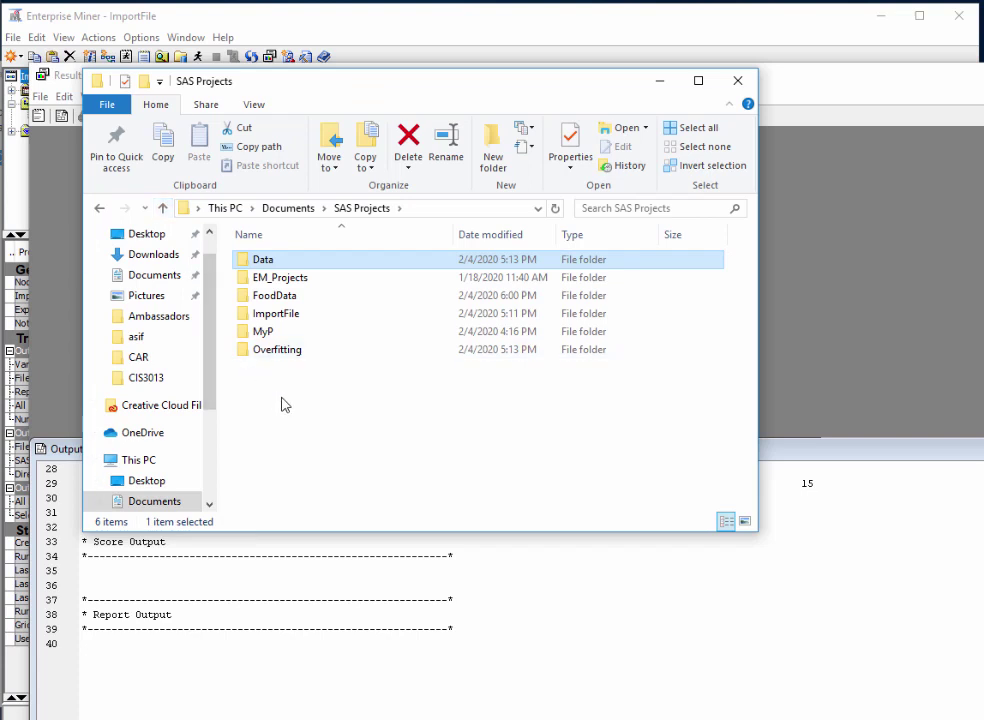
{"action": "left_click", "coordinate": [285, 302]}
{"action": "double_click", "coordinate": [285, 298]}
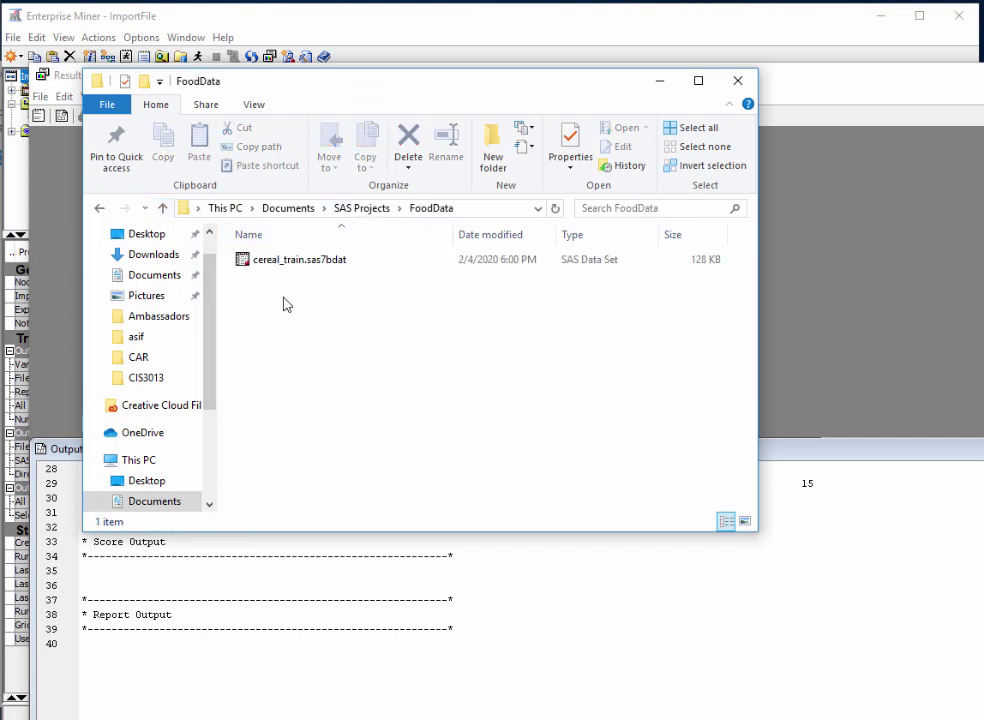